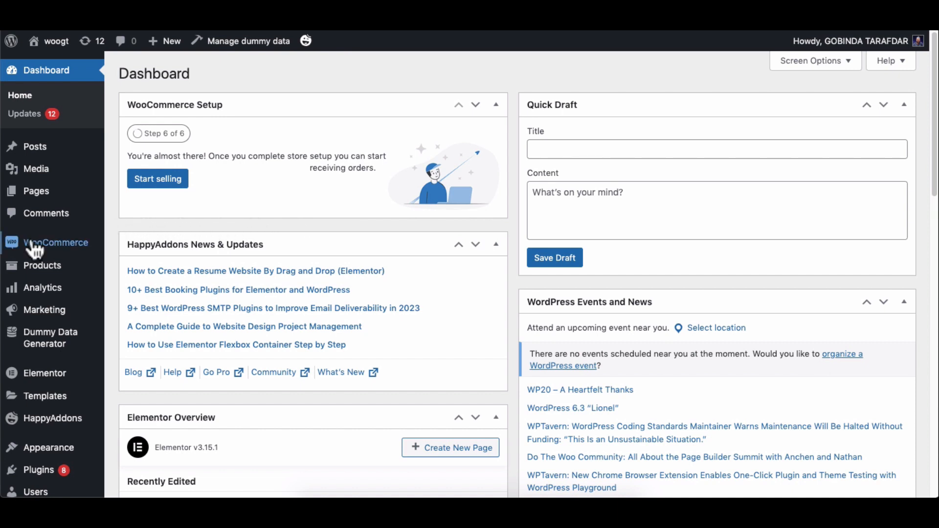
- Add a shipping zone named New Zone in the WooCommerce shipping settings
mouse_move(33, 247)
left_click(131, 336)
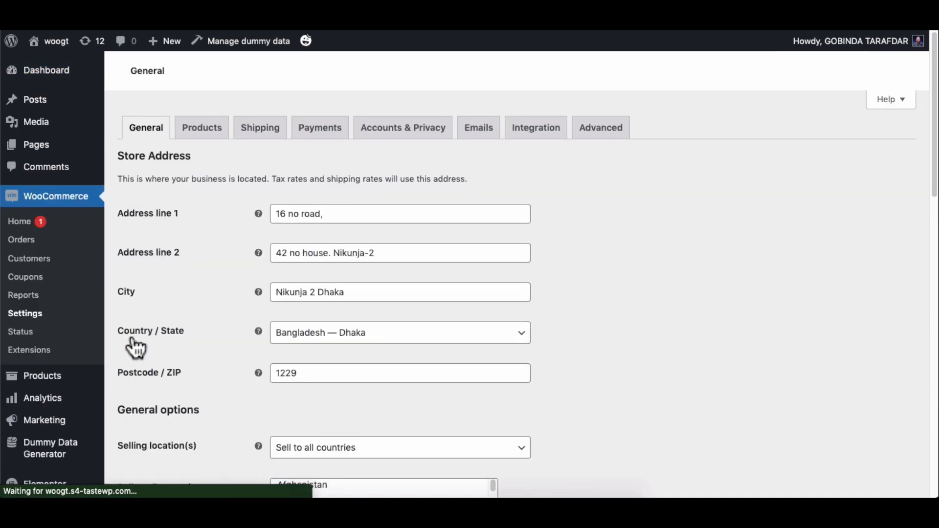
left_click(263, 131)
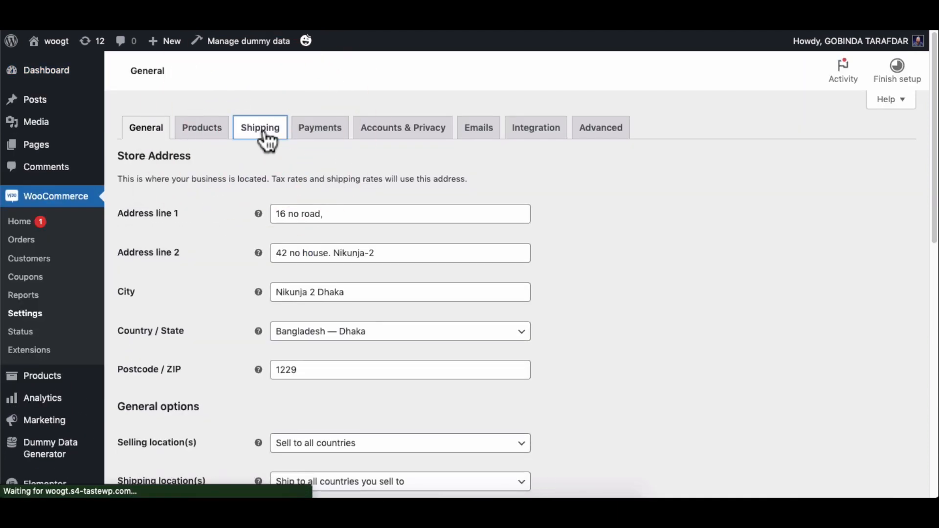
left_click(265, 131)
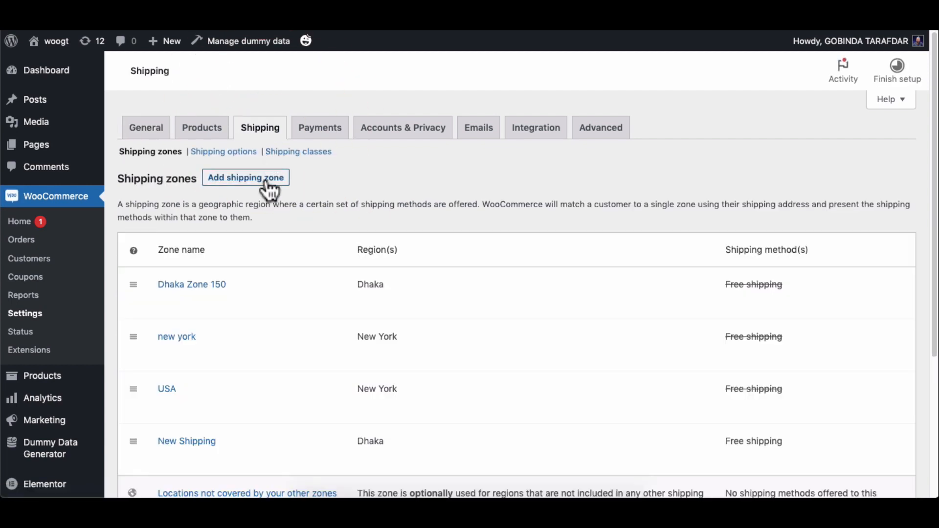
left_click(268, 187)
left_click(318, 215)
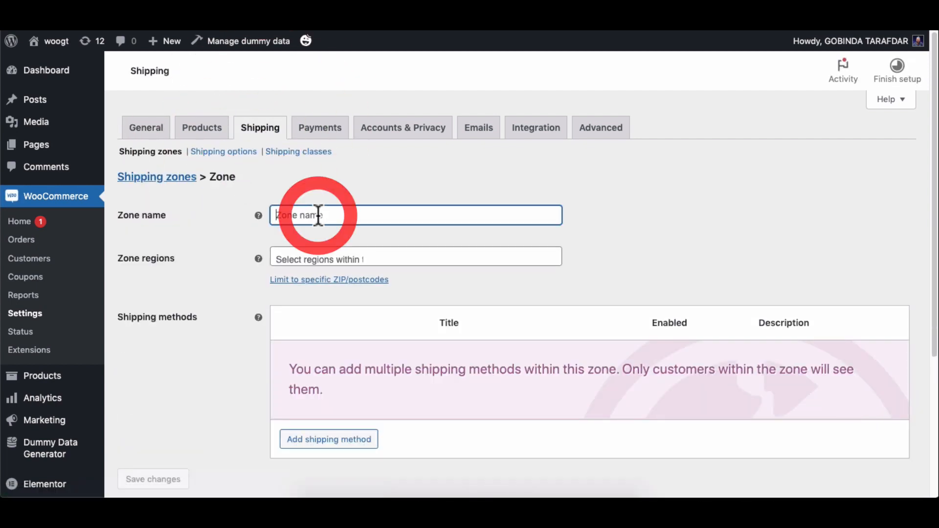
type("New Zone")
- Search the zone regions for United and assign California, United States (US) to the zone
left_click(304, 258)
type("USa")
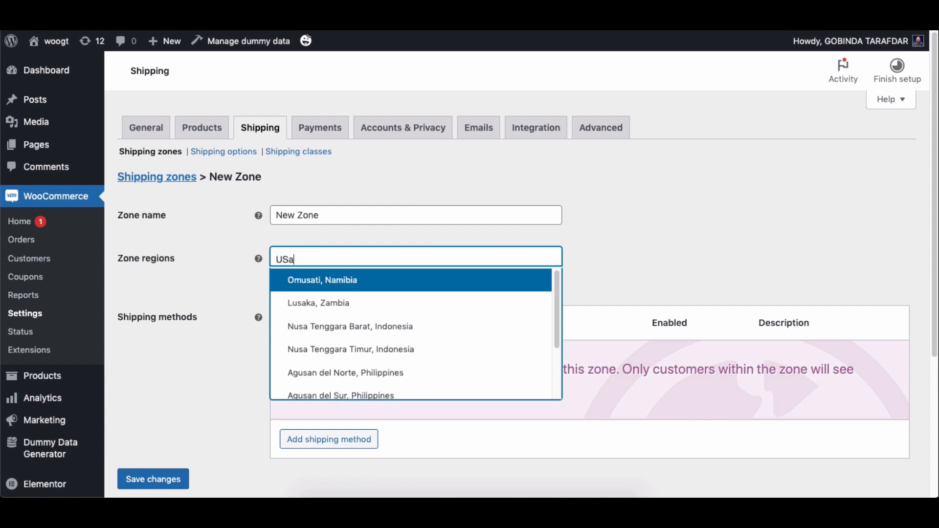
left_click(306, 259)
type("Uni")
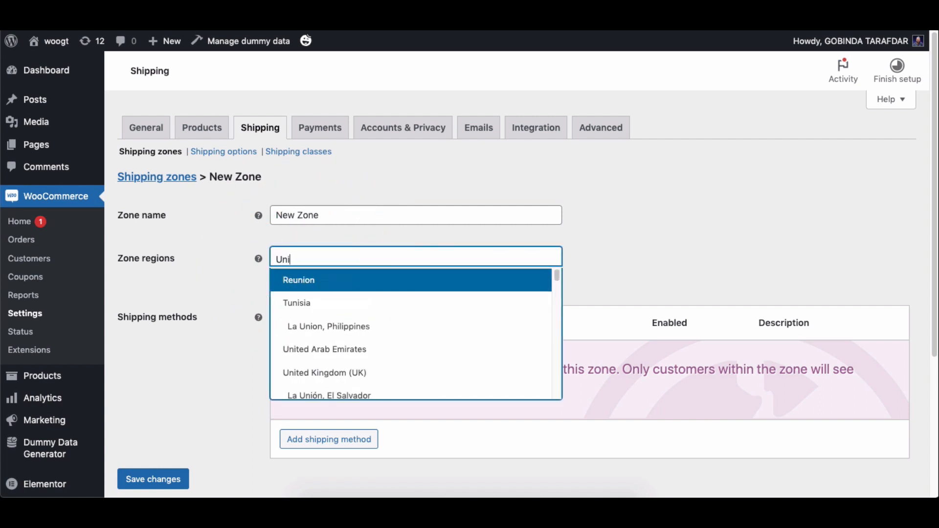
type("ted")
scroll(321, 353, "down", 1)
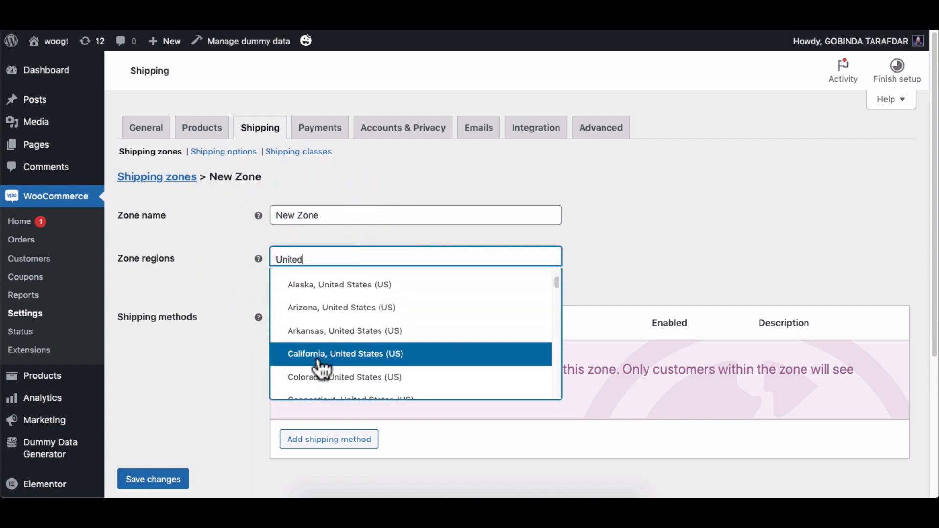
left_click(323, 357)
- Add the Free shipping method to New Zone
scroll(631, 264, "down", 2)
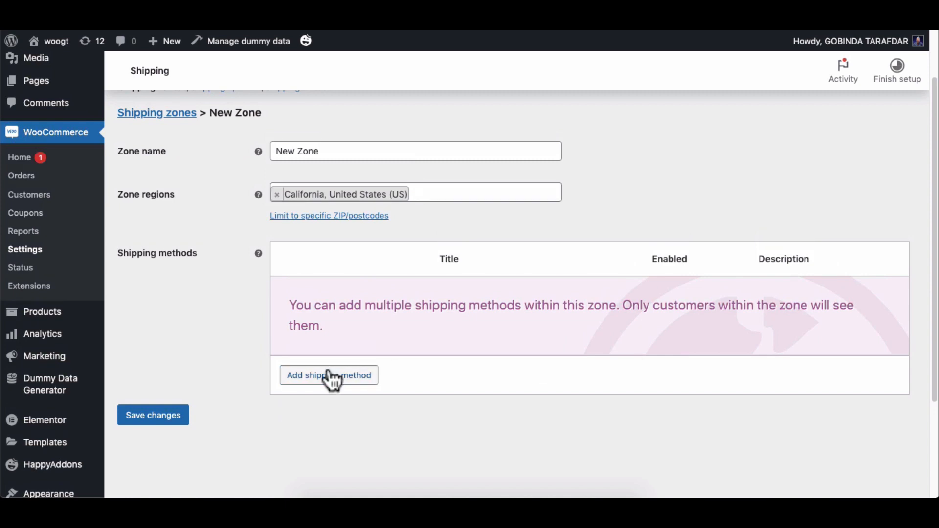
left_click(333, 379)
left_click(325, 268)
left_click(322, 279)
left_click(607, 324)
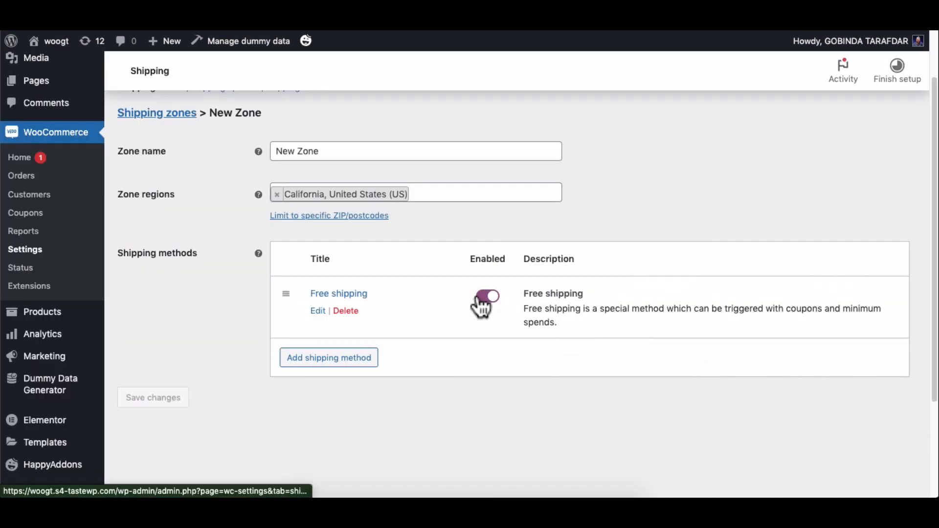
- Return to the shipping zones list and open New Zone for editing
scroll(480, 294, "up", 2)
left_click(260, 131)
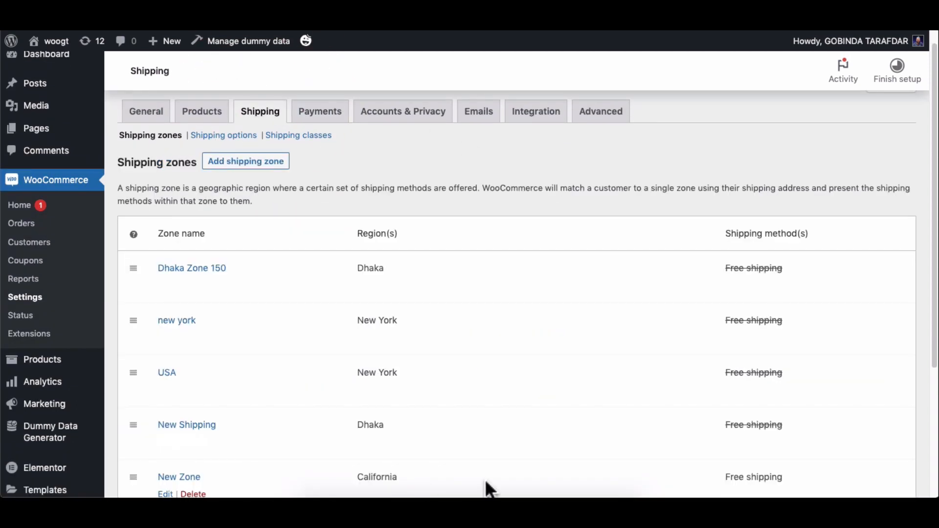
scroll(489, 490, "down", 1)
scroll(465, 475, "down", 1)
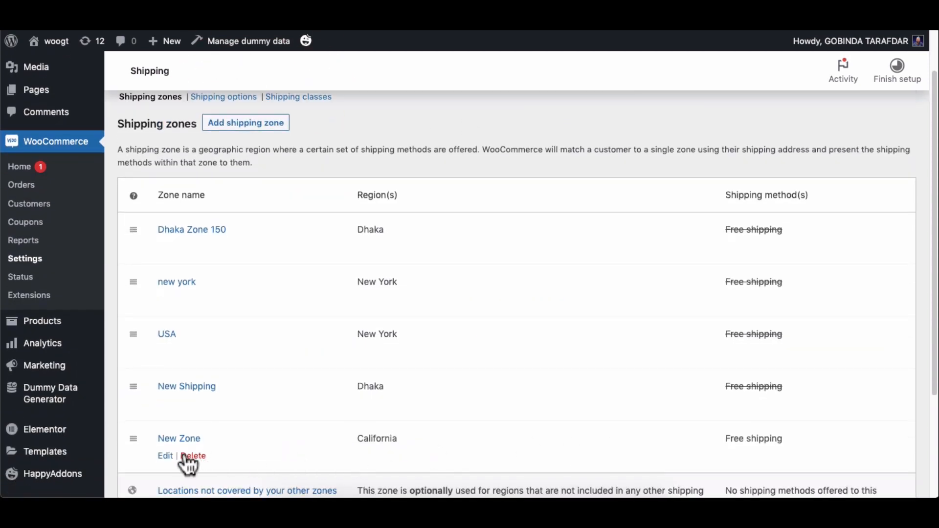
left_click(167, 457)
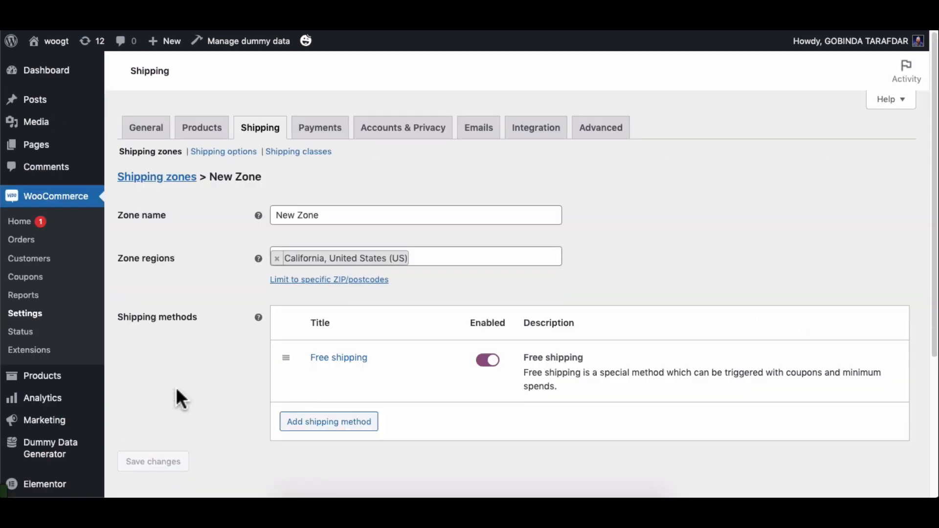
- Make the zone's free shipping require a minimum order amount of 100, save it and return to the shipping zones list
left_click(348, 358)
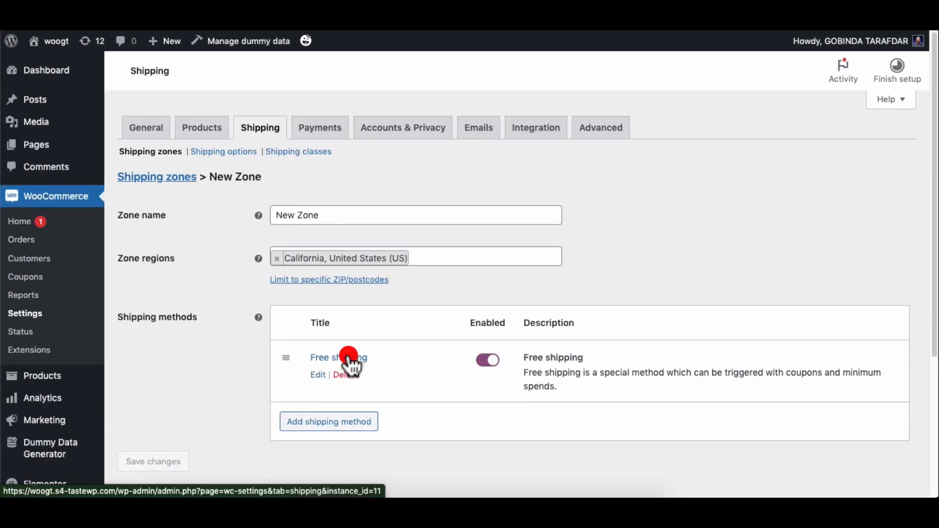
left_click(435, 287)
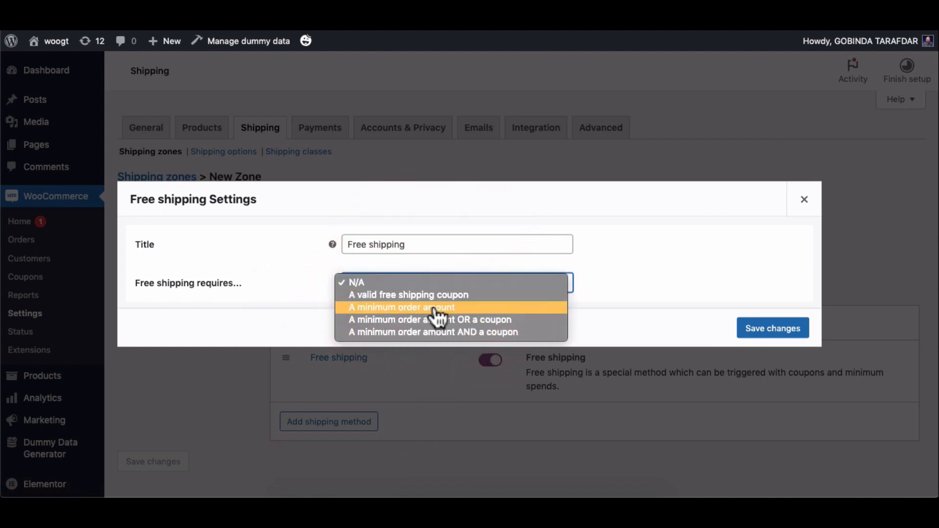
left_click(436, 308)
left_click(426, 282)
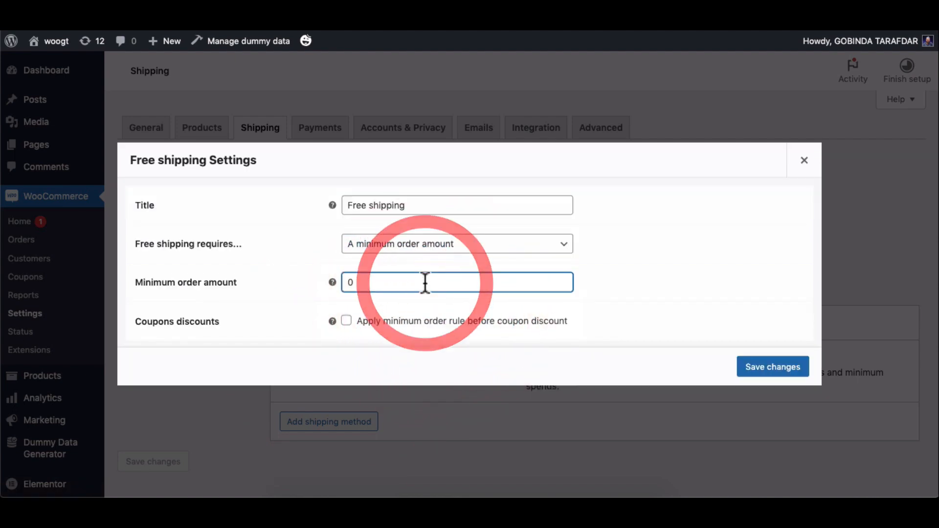
key("BackSpace")
type("100")
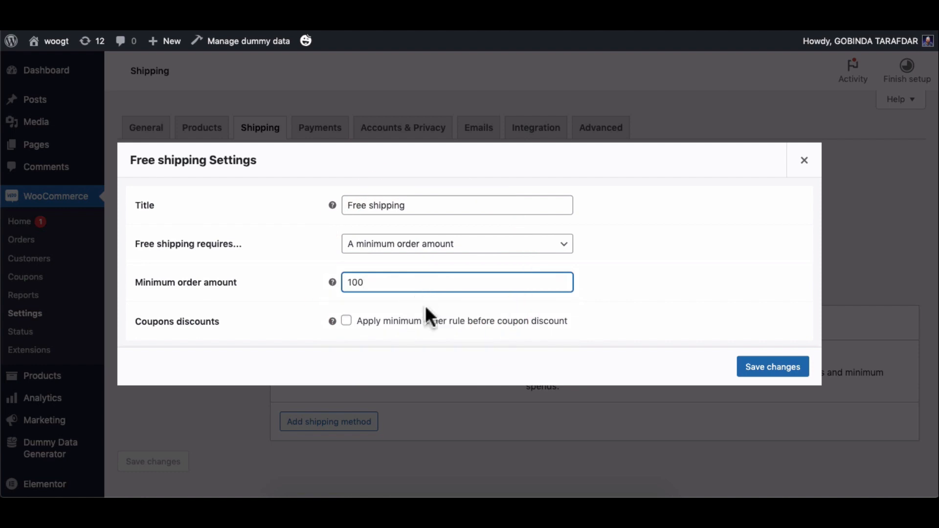
left_click(769, 370)
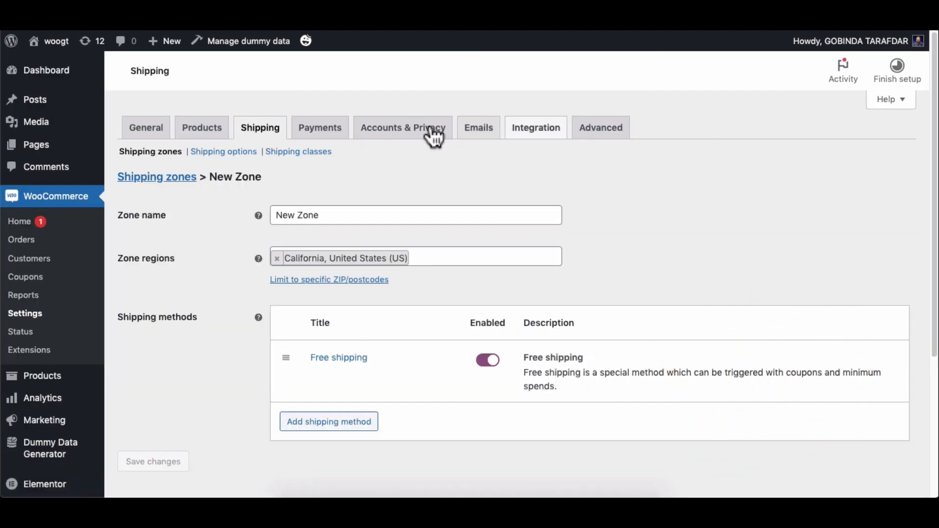
left_click(261, 131)
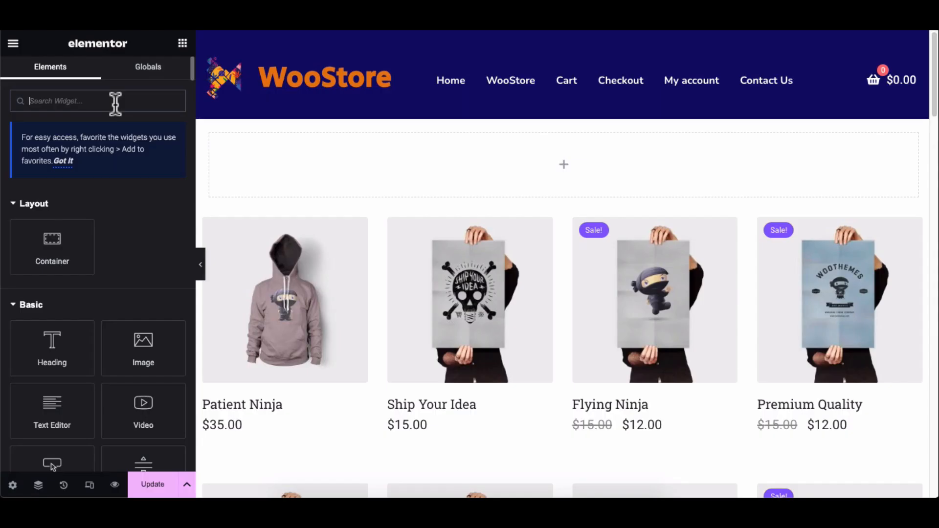
- In the Elementor editor, find the Shipping Bar widget and place it in the empty container above the product grid
type("shipping")
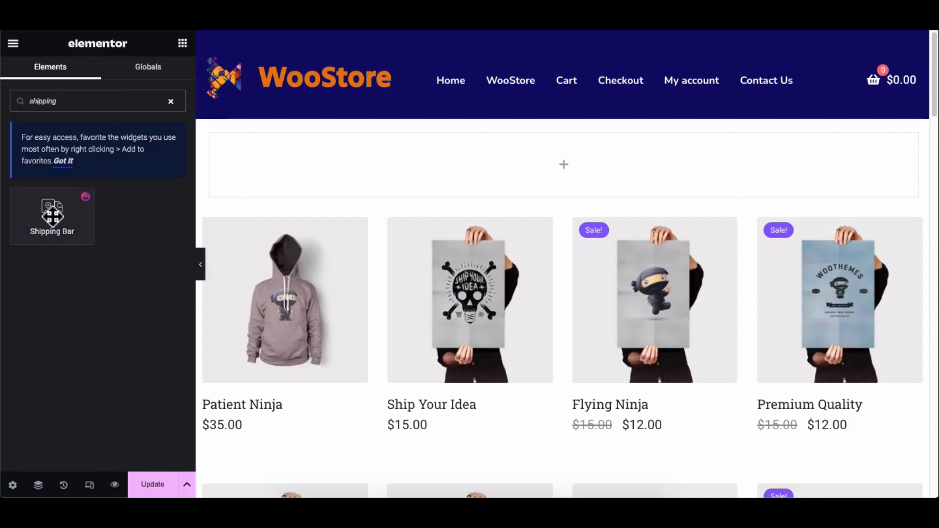
left_click_drag(300, 191, 530, 164)
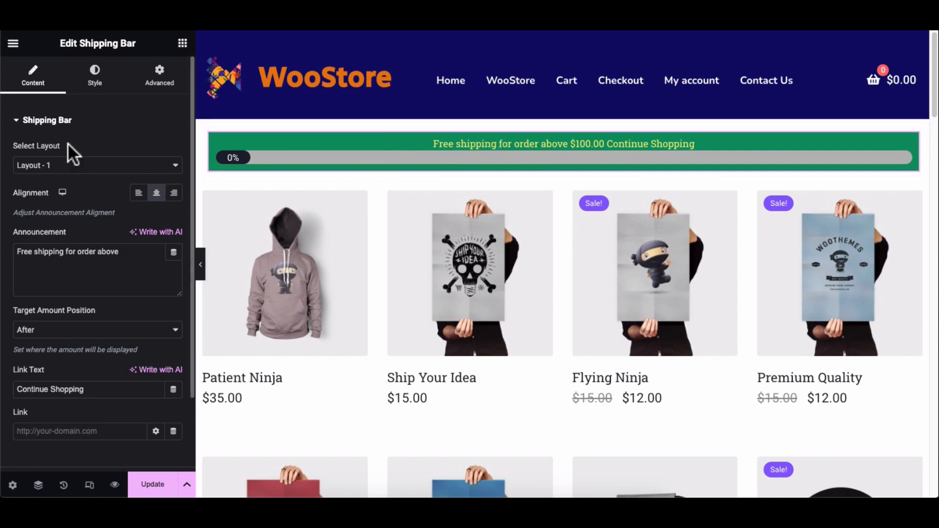
left_click(62, 123)
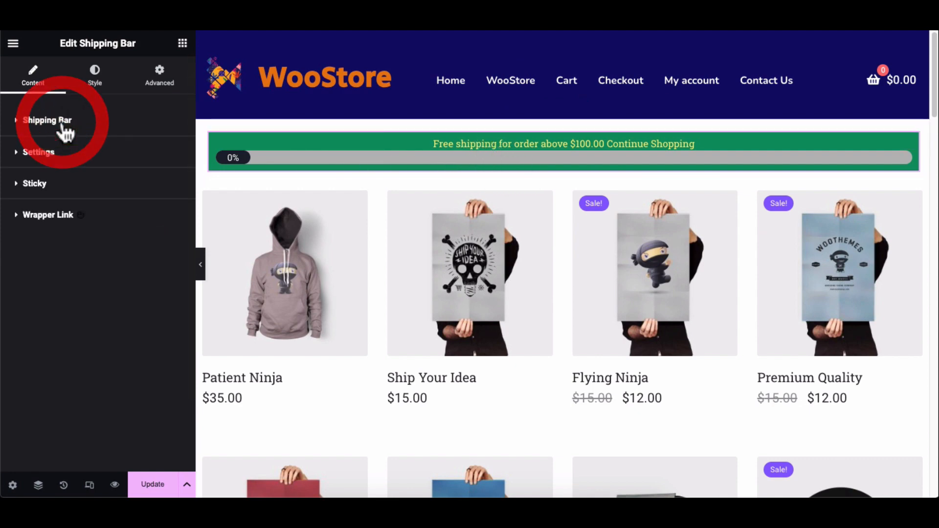
left_click(97, 127)
- Try the shipping bar's Layout - 3 and settle on Layout - 2
left_click(78, 166)
left_click(74, 176)
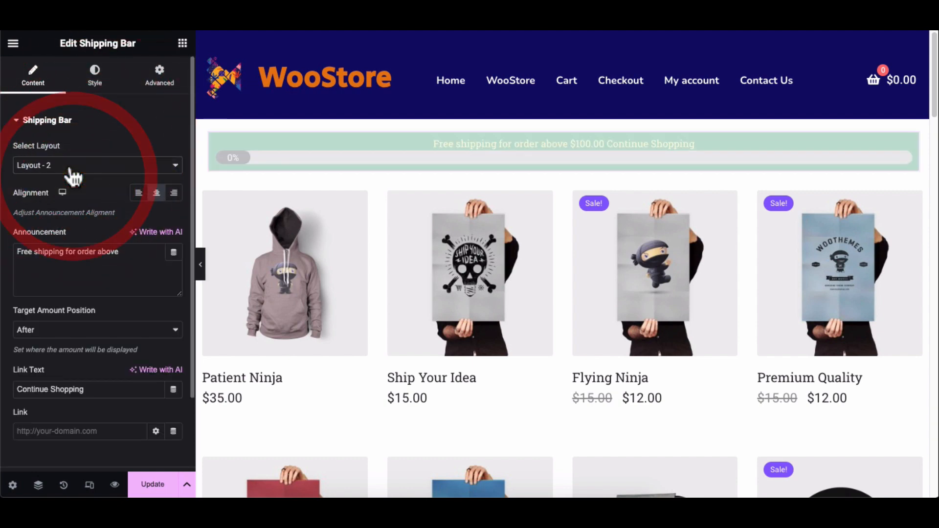
left_click(71, 169)
left_click(69, 174)
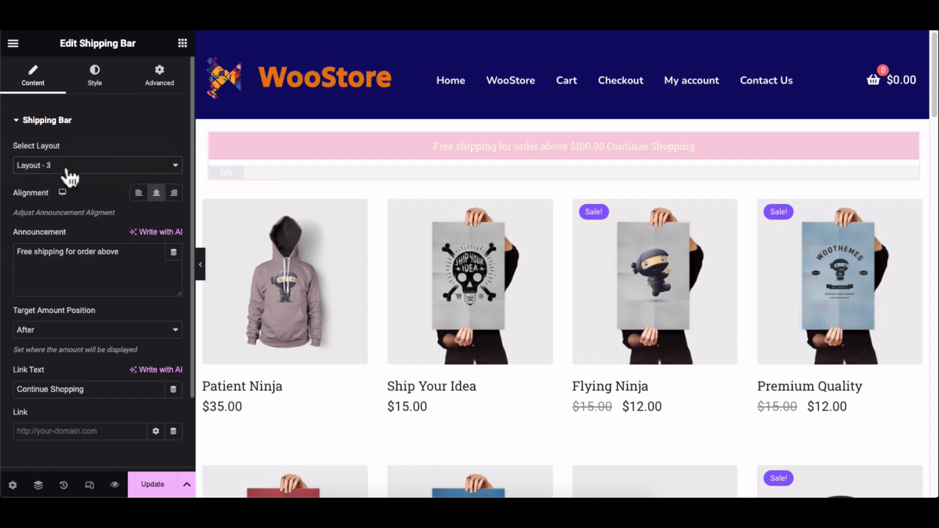
left_click(54, 165)
left_click(88, 154)
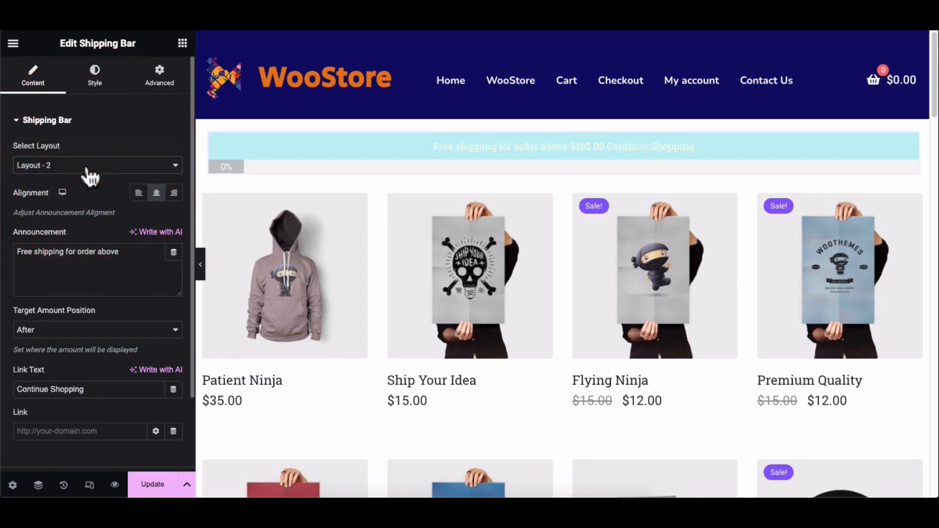
- Try left and right alignment for the shipping bar announcement and restore center alignment
left_click(138, 195)
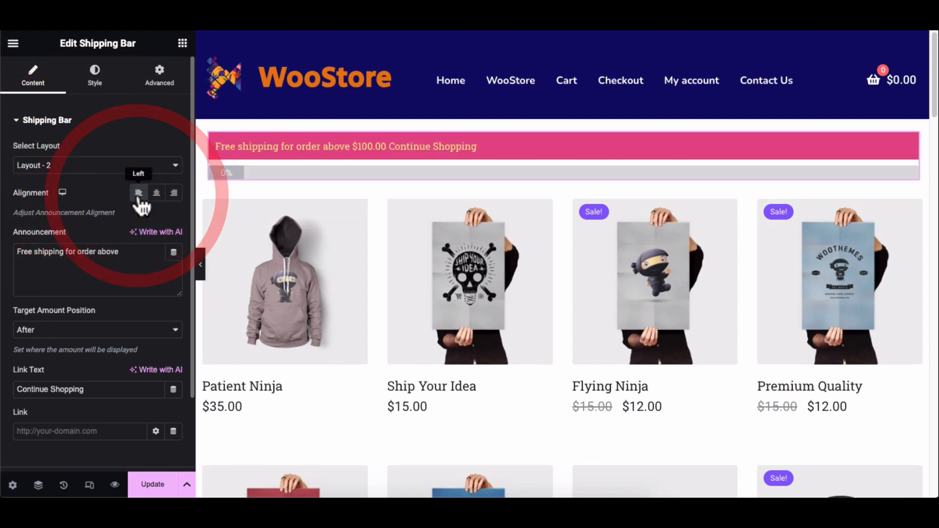
left_click(155, 196)
left_click(173, 196)
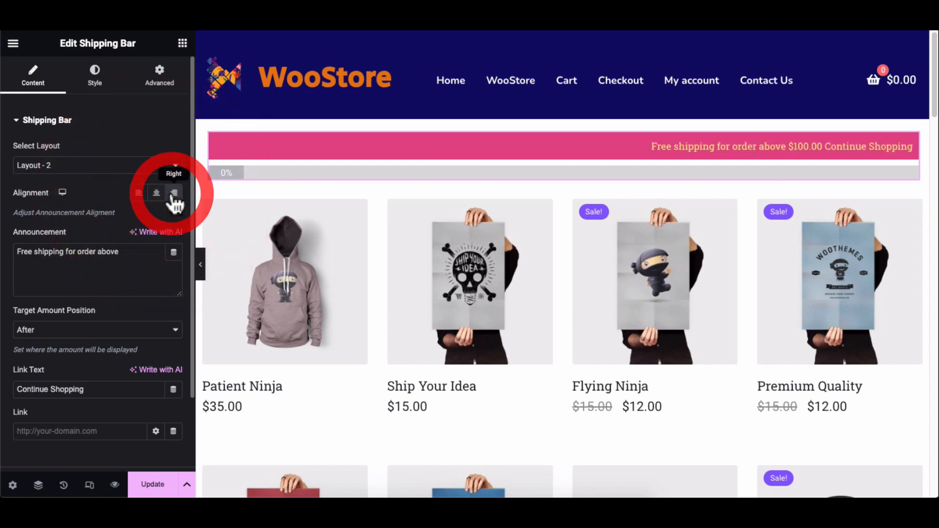
left_click(156, 195)
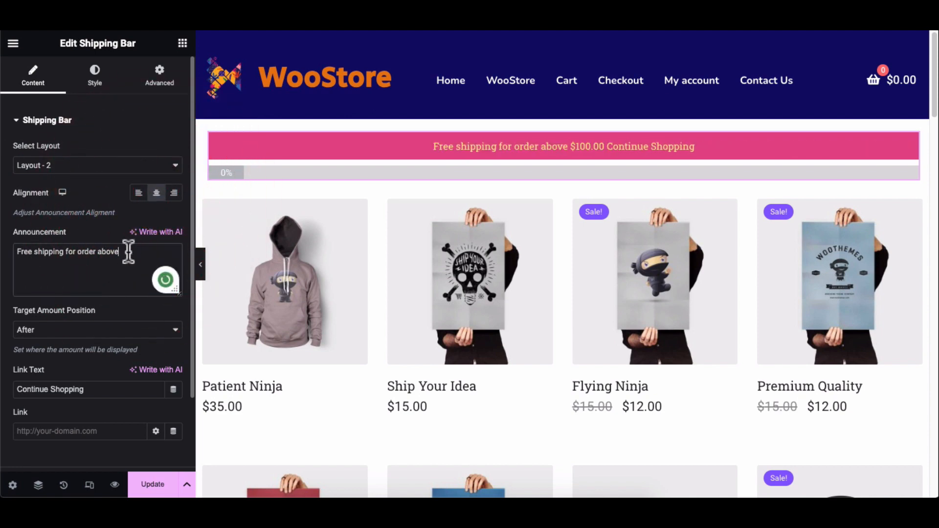
- Change the announcement text to "Free shipping for orders above"
left_click(100, 251)
type("s")
scroll(110, 232, "down", 1)
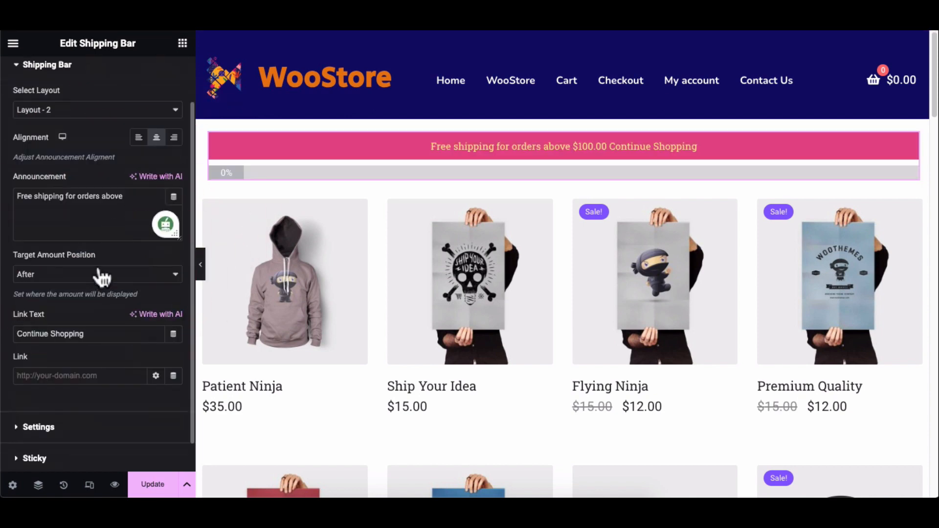
- Try placing the target amount before the announcement and restore its position to After
left_click(80, 275)
left_click(78, 265)
left_click(77, 281)
left_click(77, 285)
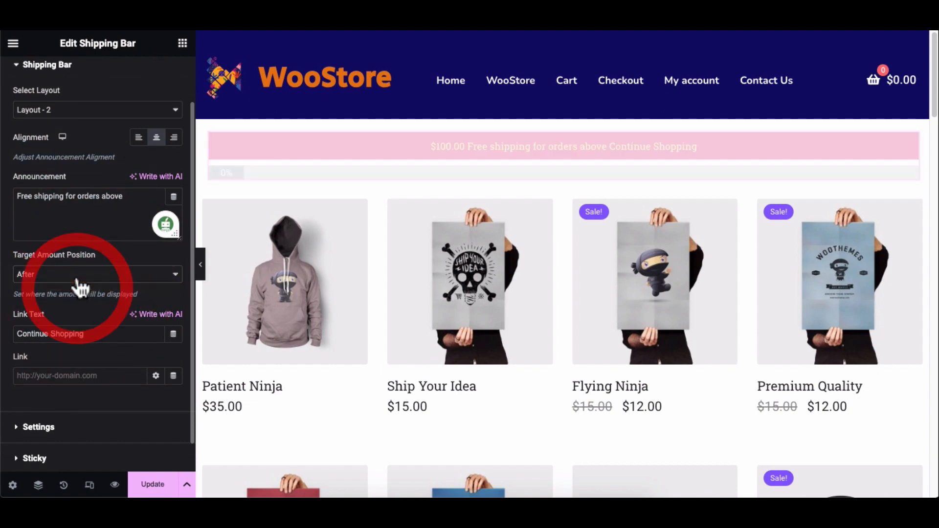
- Set the shipping bar's link text to "Shop Now" and collapse its content section
scroll(55, 301, "down", 1)
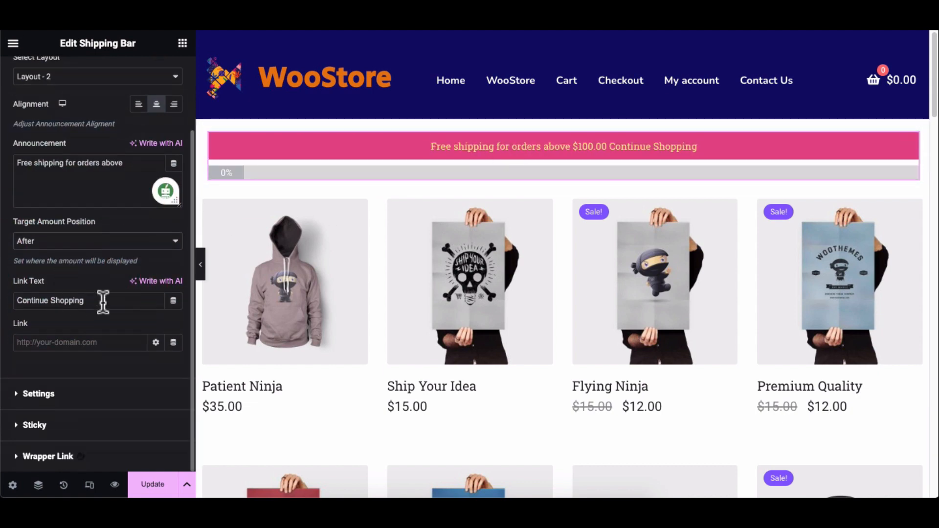
type("Shop no")
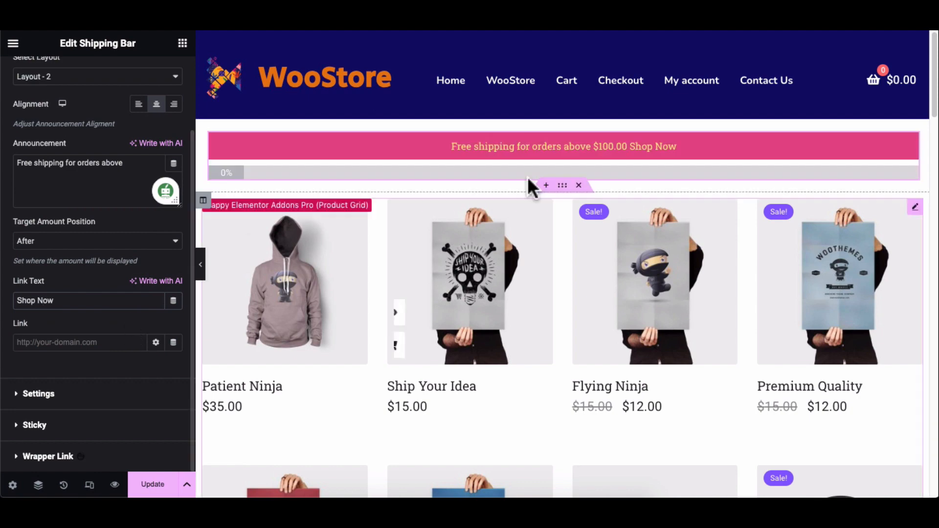
scroll(98, 340, "up", 3)
left_click(98, 121)
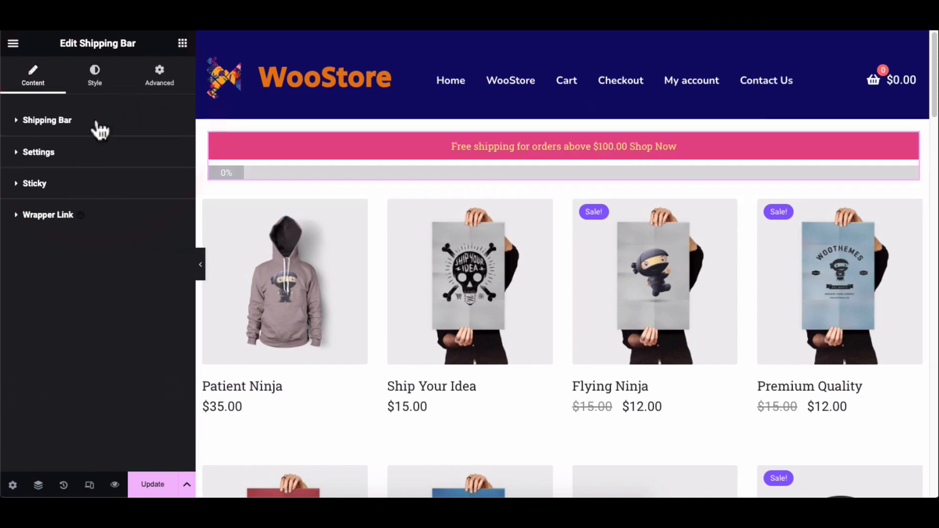
- Open the shipping bar's general settings and switch its Show option off
left_click(102, 147)
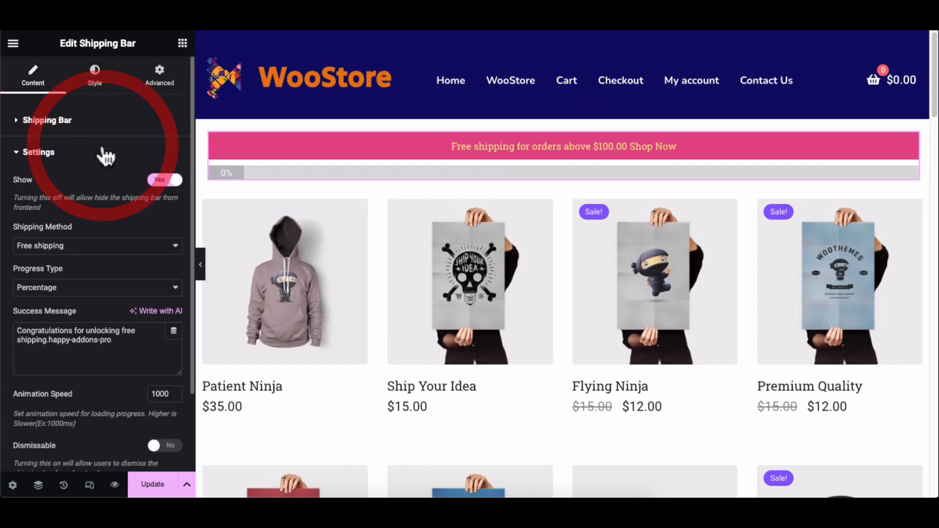
left_click(160, 178)
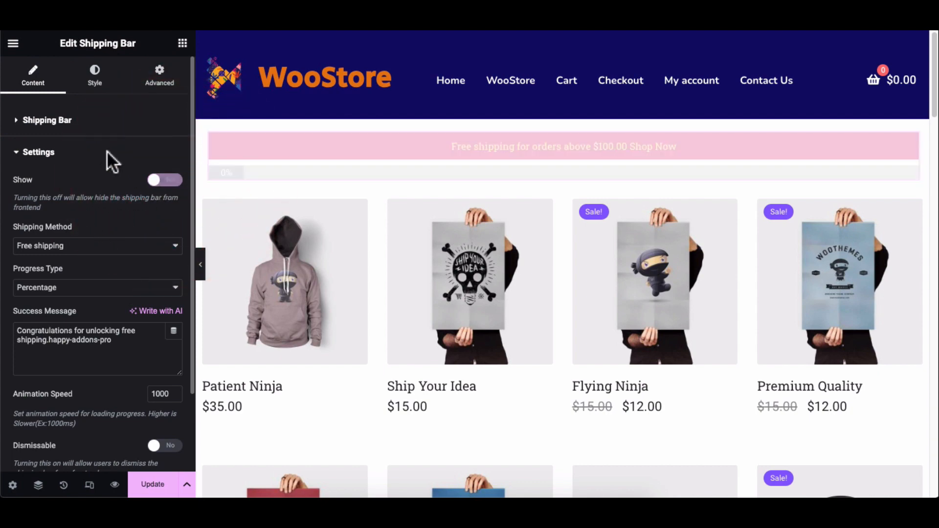
left_click(154, 184)
left_click(154, 184)
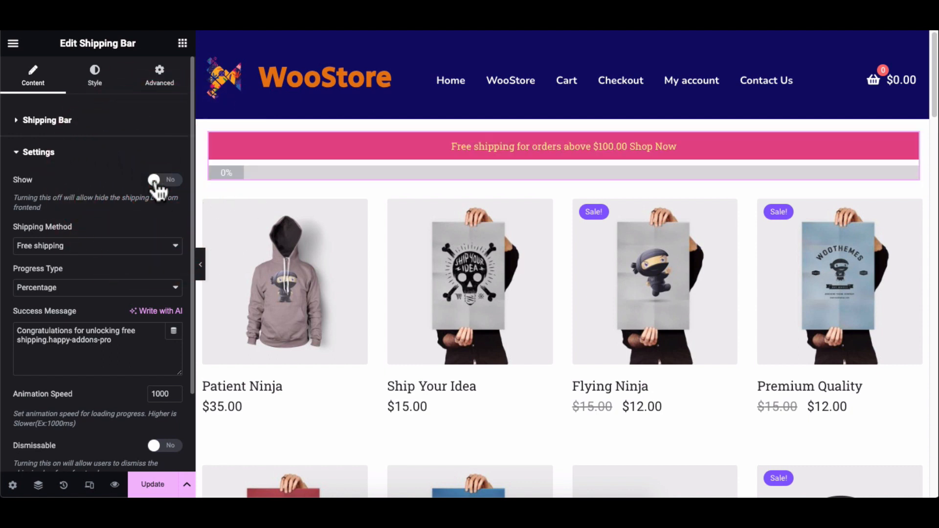
- Switch the shipping bar's Show option back on, update the page and preview it
left_click(115, 484)
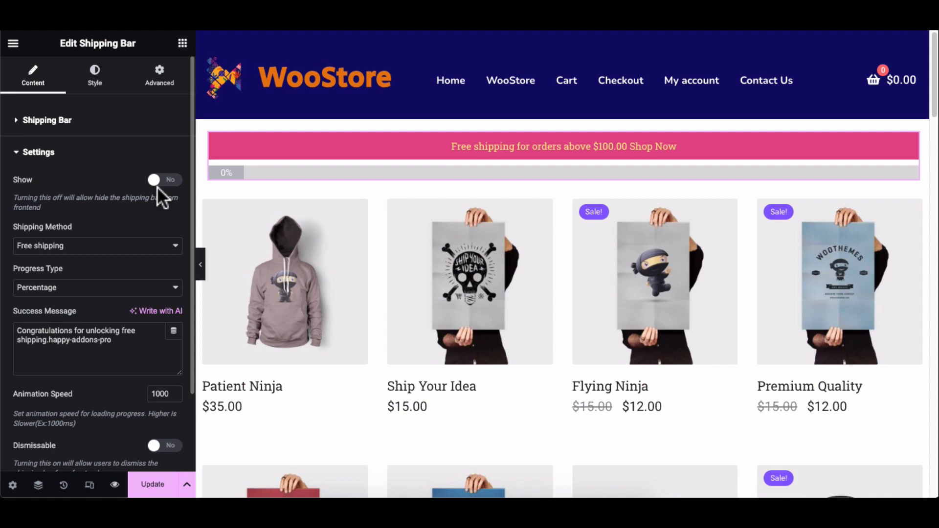
left_click(161, 184)
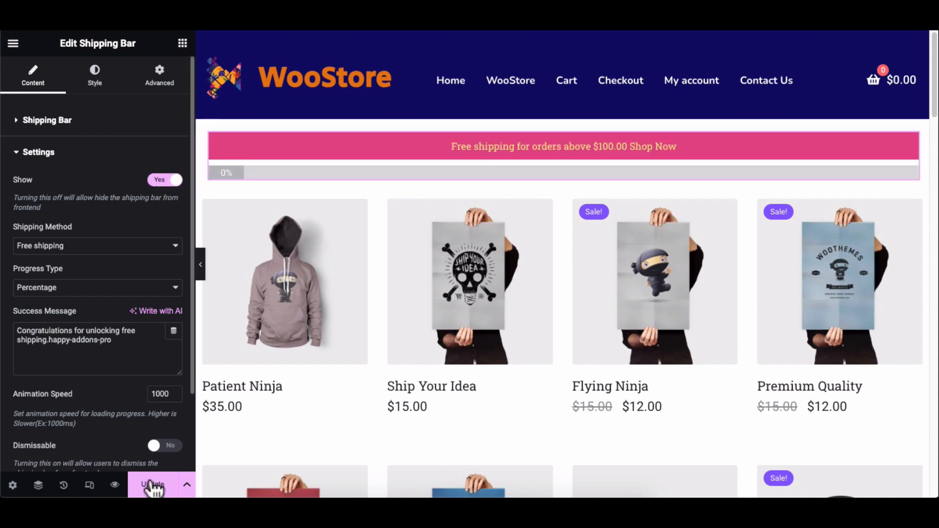
left_click(151, 485)
left_click(115, 485)
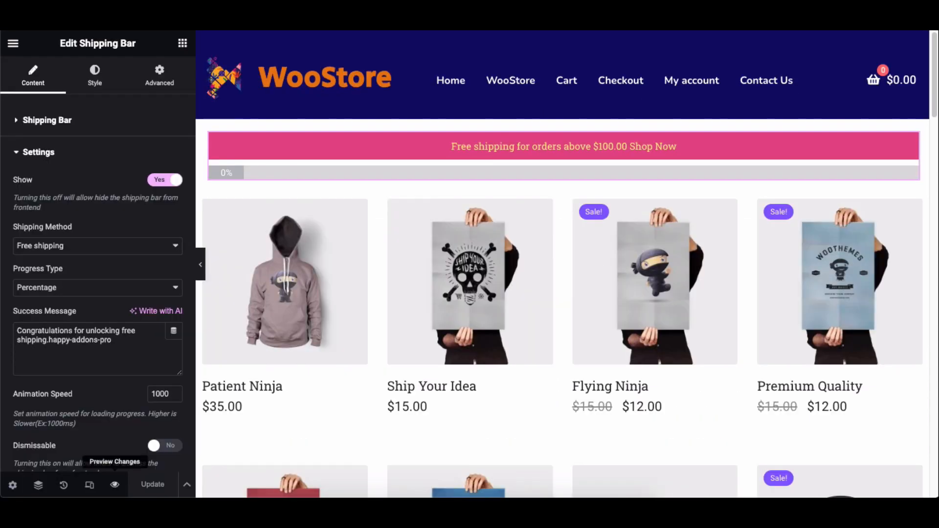
- Review the shipping method and progress type choices, keeping Free shipping and Percentage
left_click(100, 251)
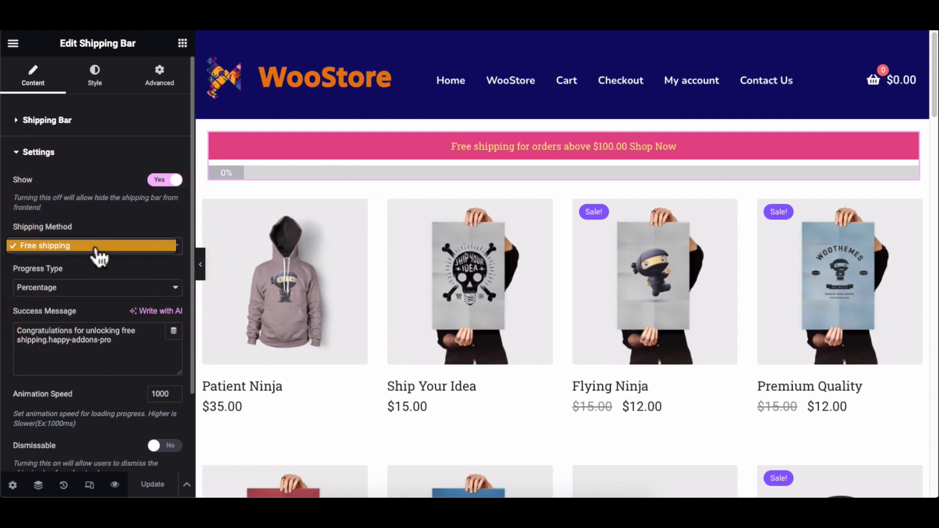
left_click(98, 248)
left_click(87, 288)
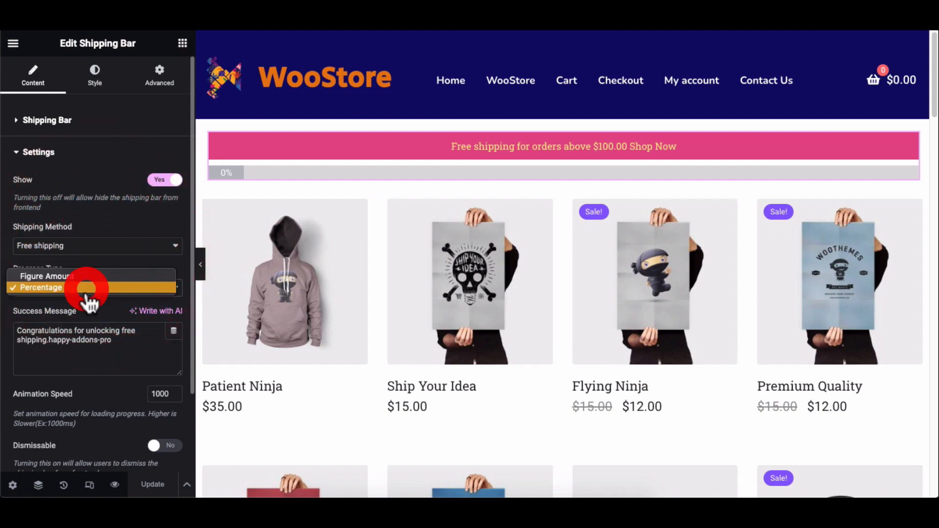
left_click(84, 290)
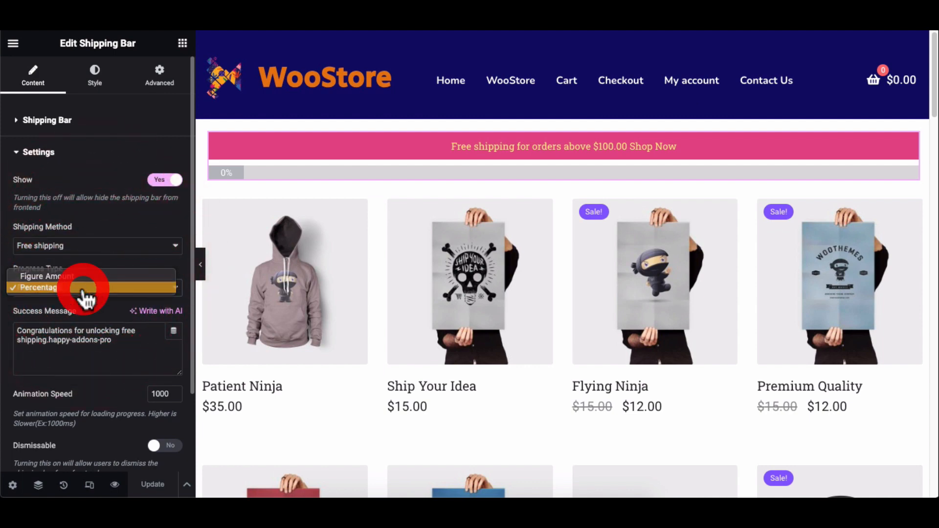
- Correct the success message by replacing "for" with "on" after "Congratulations"
scroll(81, 287, "down", 1)
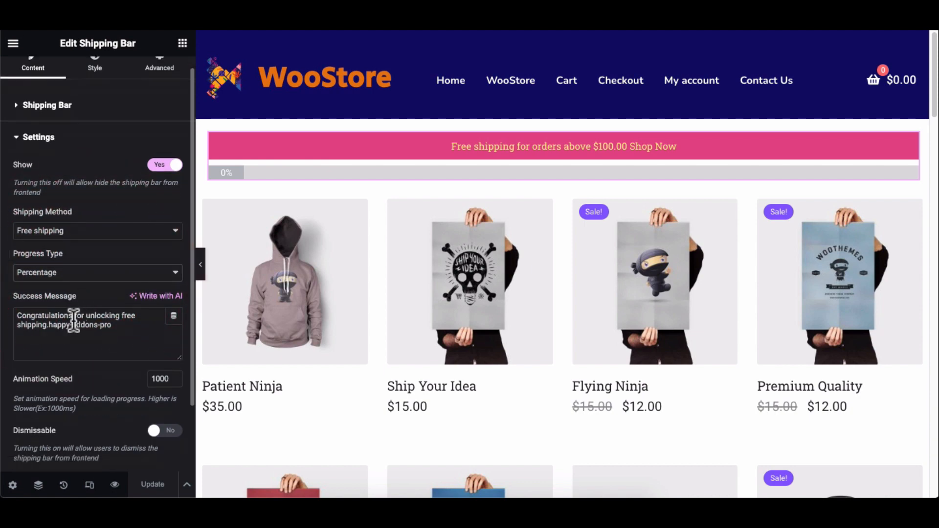
left_click(126, 326)
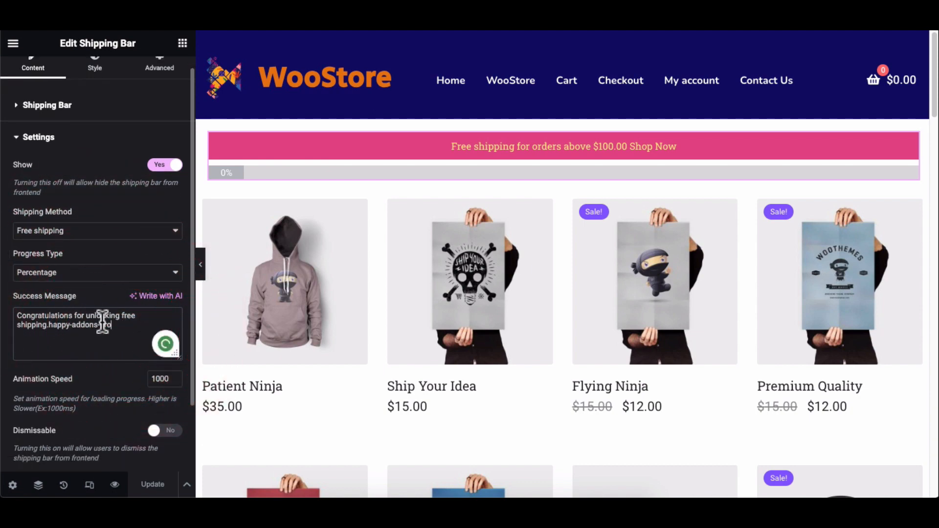
left_click(101, 293)
scroll(101, 293, "down", 3)
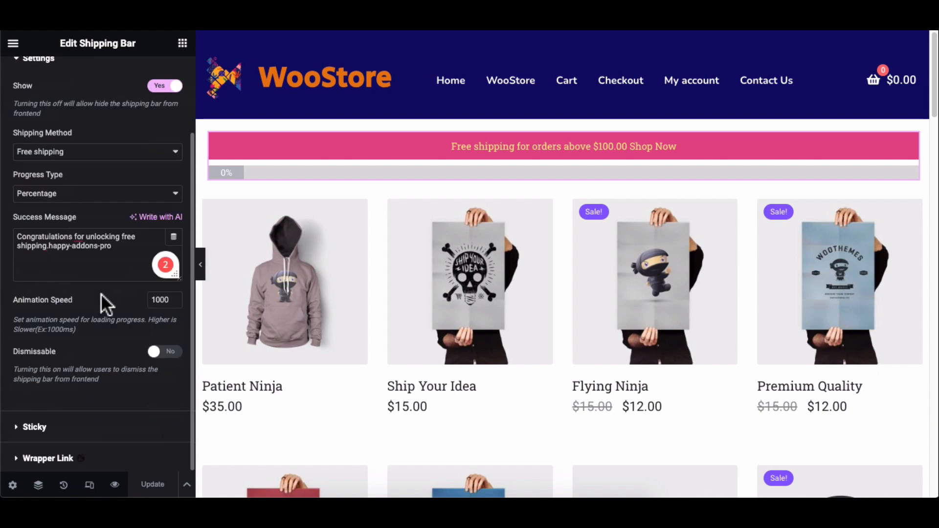
left_click(90, 252)
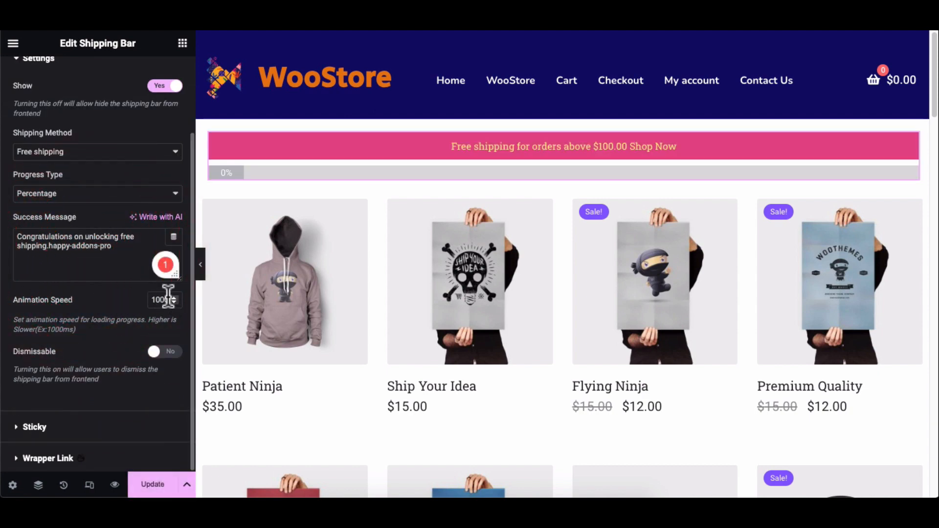
left_click(132, 296)
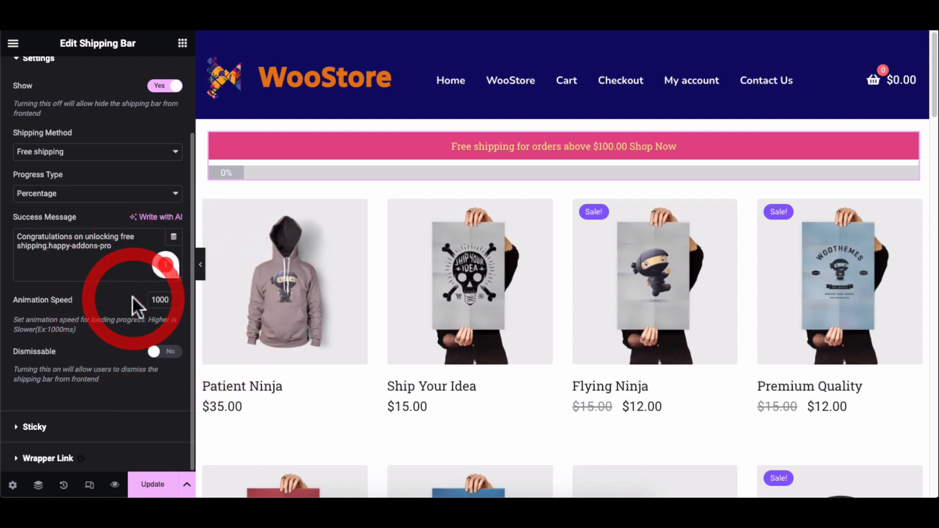
- Make the shipping bar dismissable, update the page and preview it
left_click(157, 356)
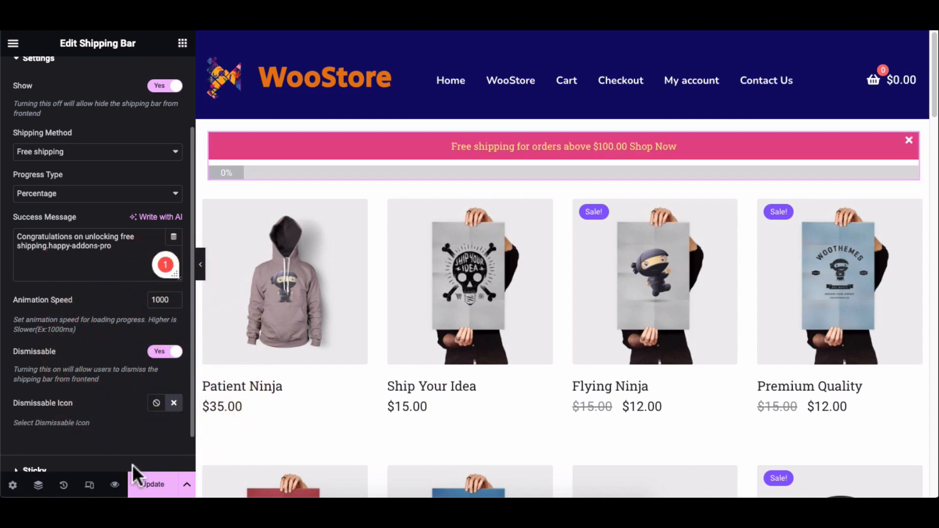
left_click(139, 483)
left_click(114, 484)
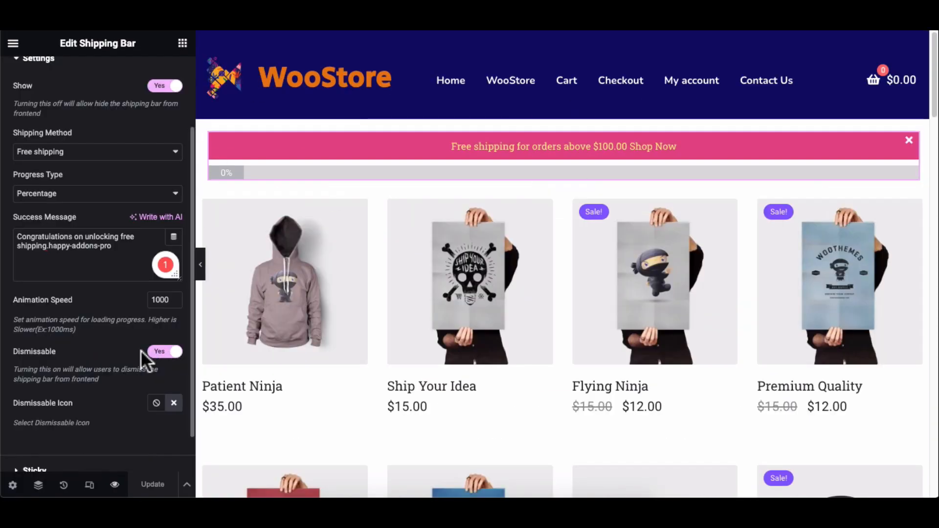
- Collapse the general settings, enable Sticky for the shipping bar and check how it behaves down the page
scroll(109, 182, "up", 3)
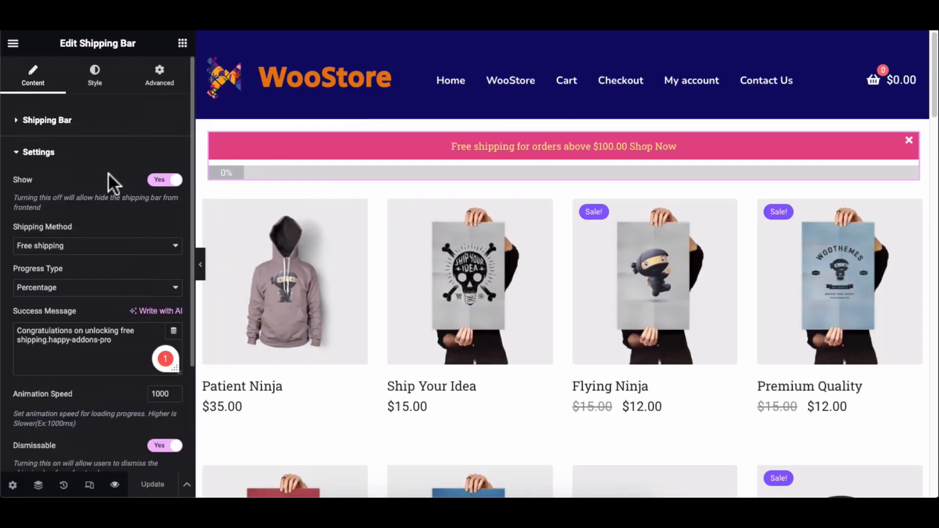
left_click(98, 151)
left_click(83, 188)
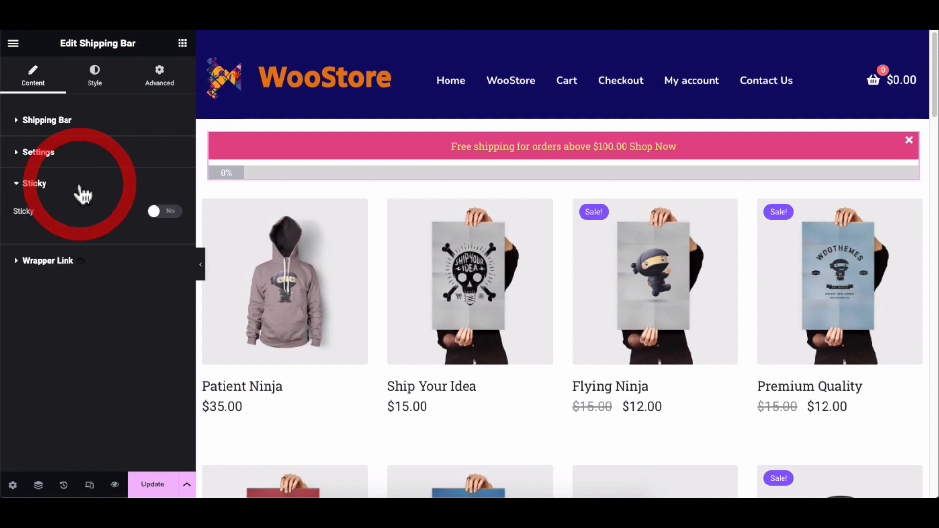
left_click(162, 212)
scroll(394, 219, "down", 5)
scroll(399, 220, "up", 5)
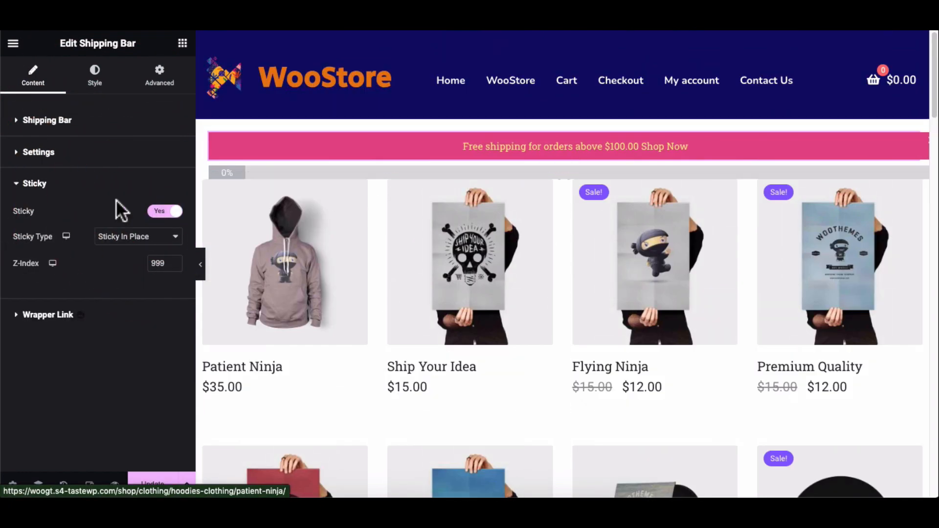
- Try a custom sticky position for the bar, centered both horizontally and vertically, and check it down the page
left_click(128, 236)
left_click(115, 248)
left_click(156, 264)
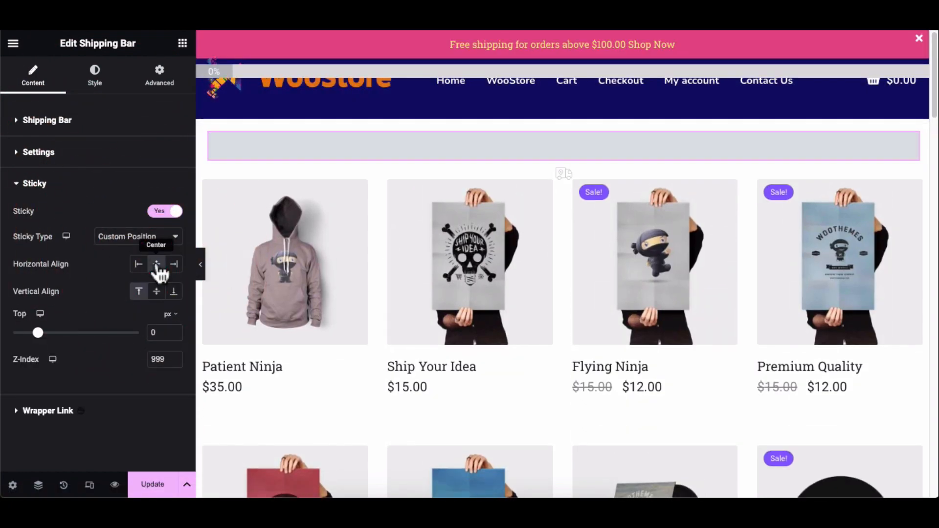
left_click(156, 292)
scroll(368, 302, "down", 5)
scroll(367, 302, "up", 5)
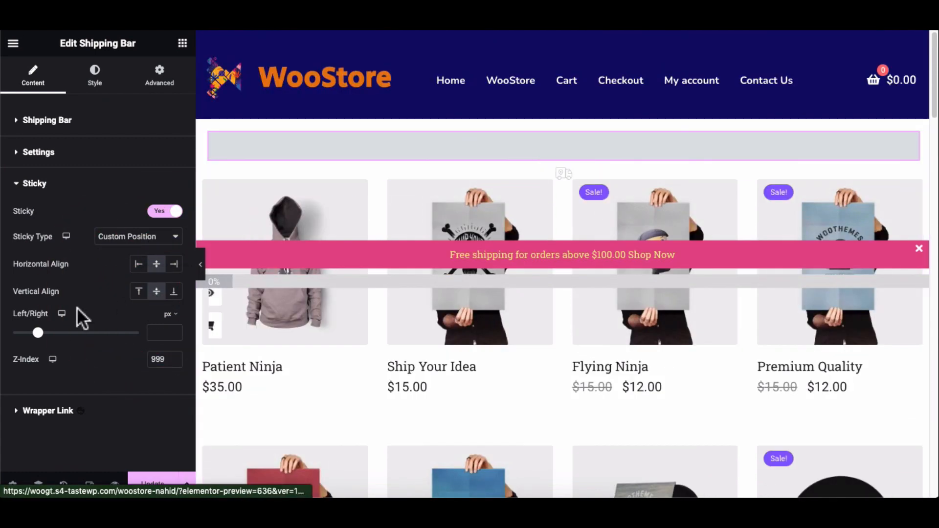
- Try a Left/Right offset of 543 px and a Z-Index of 1003 for the sticky bar
left_click_drag(38, 333, 65, 332)
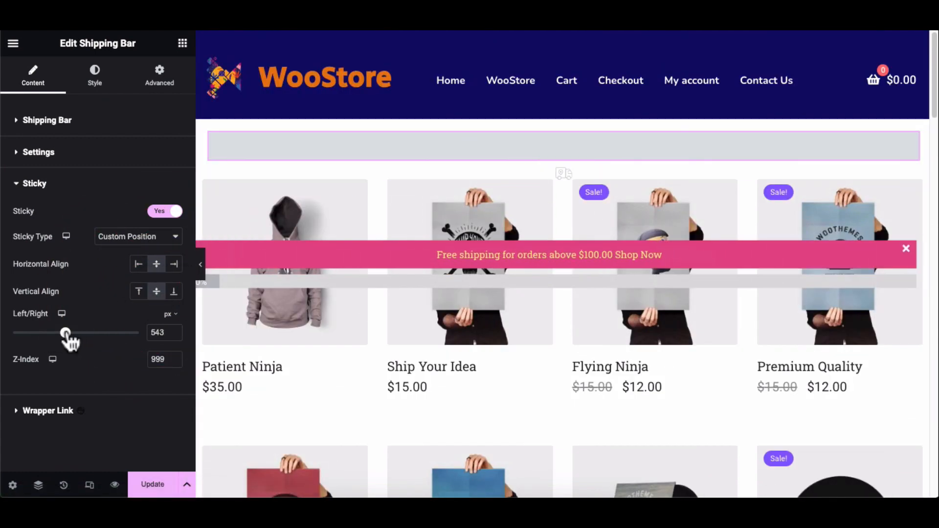
left_click(174, 357)
left_click(174, 358)
left_click(174, 358)
left_click(174, 357)
- Check the sticky bar down the page, switch Sticky back off and collapse its section
scroll(428, 241, "down", 5)
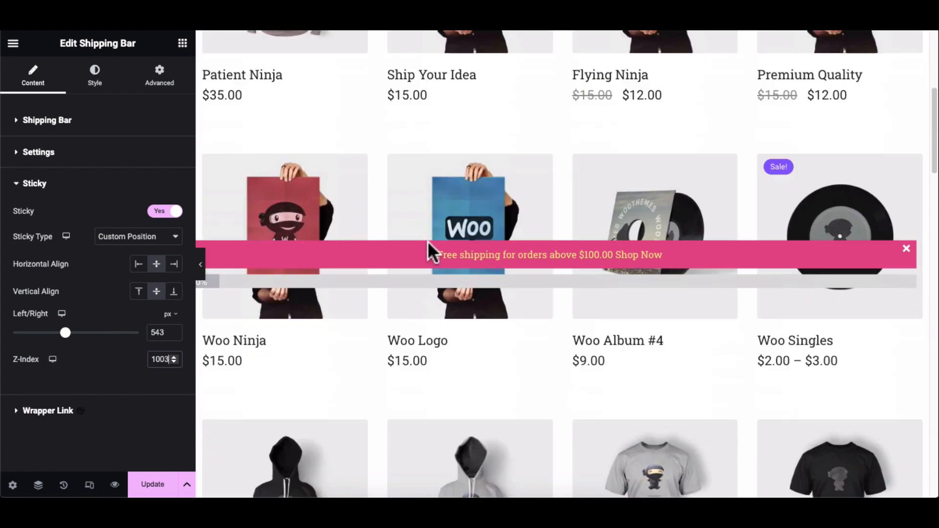
scroll(428, 240, "up", 5)
left_click(167, 213)
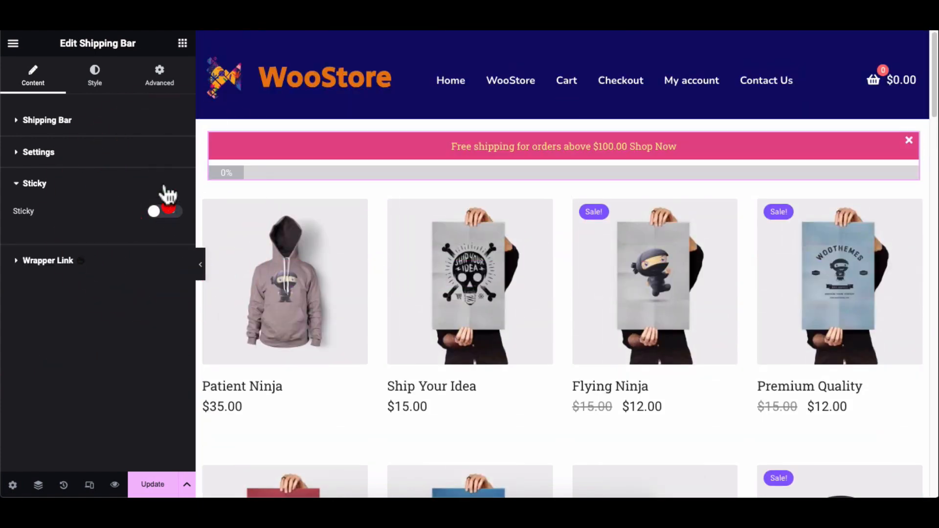
left_click(165, 190)
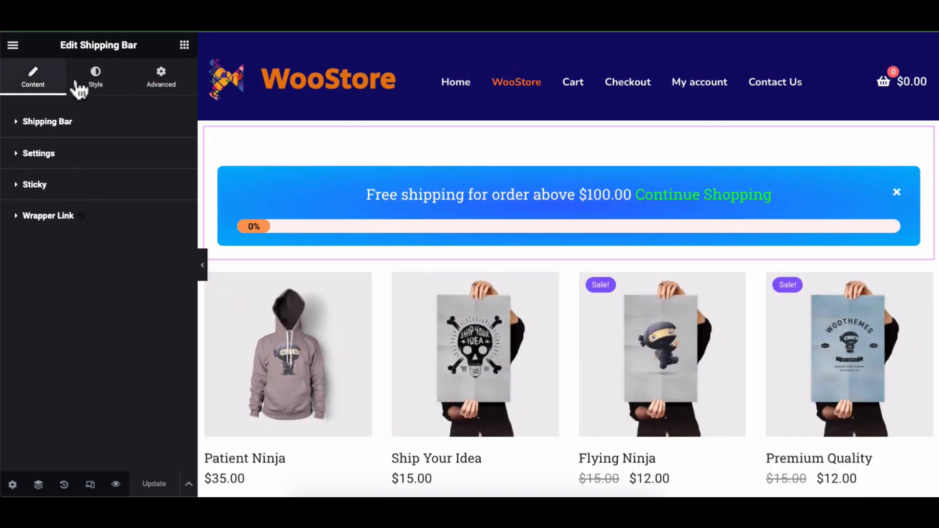
- Open the shipping bar's style settings and try its width, leaving it at 100%
left_click(97, 83)
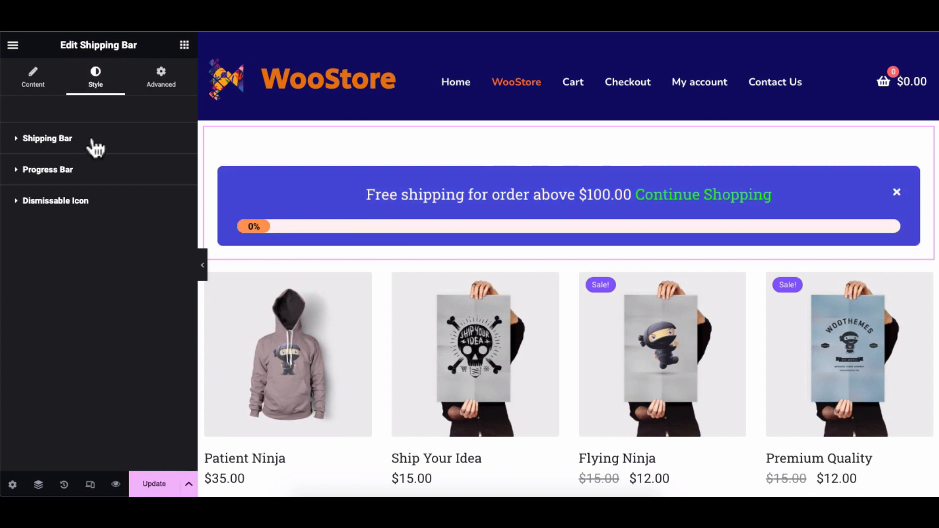
left_click(90, 140)
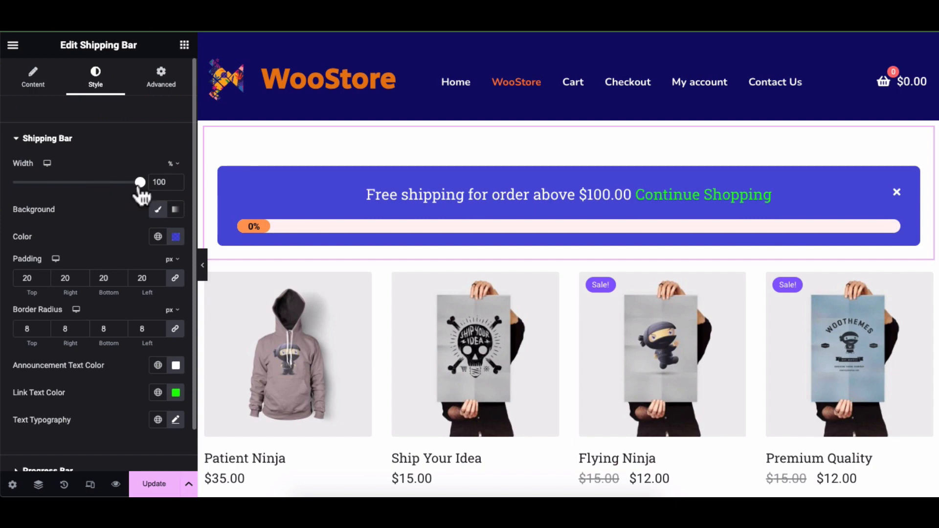
mouse_move(142, 193)
left_mouse_down()
mouse_move(116, 189)
mouse_move(150, 192)
left_mouse_up()
- Try a gradient background on the shipping bar and restore the classic background
left_click(164, 213)
left_click(165, 213)
left_click(173, 212)
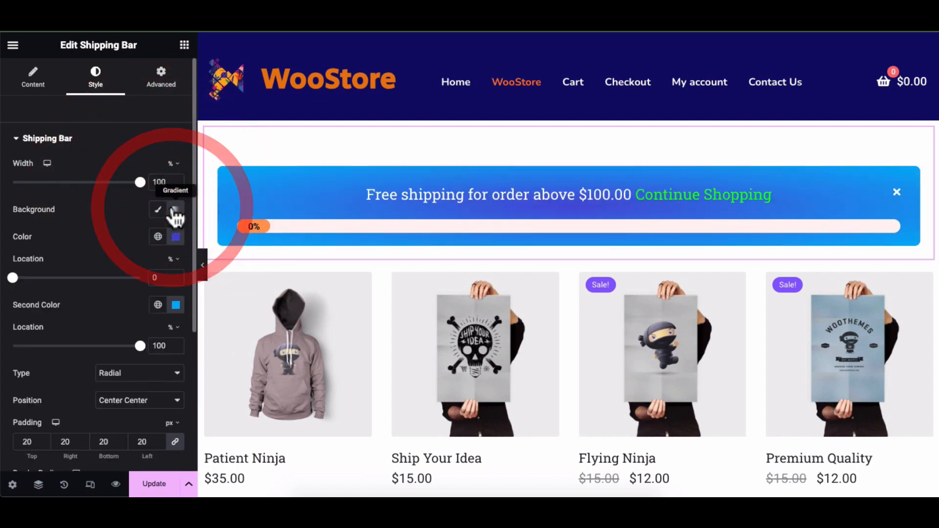
left_click(172, 213)
left_click(159, 211)
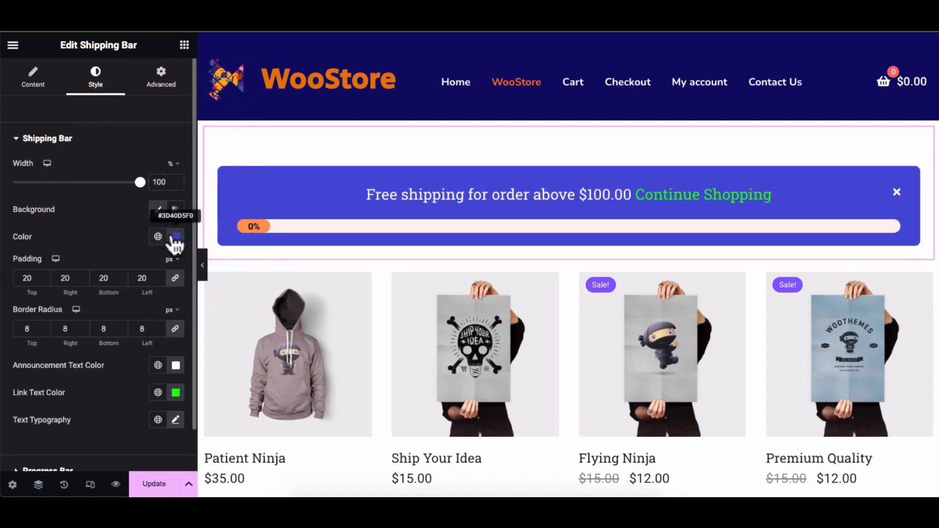
- Change the shipping bar's background color to a dark purple
left_click(175, 237)
left_click_drag(195, 395, 220, 395)
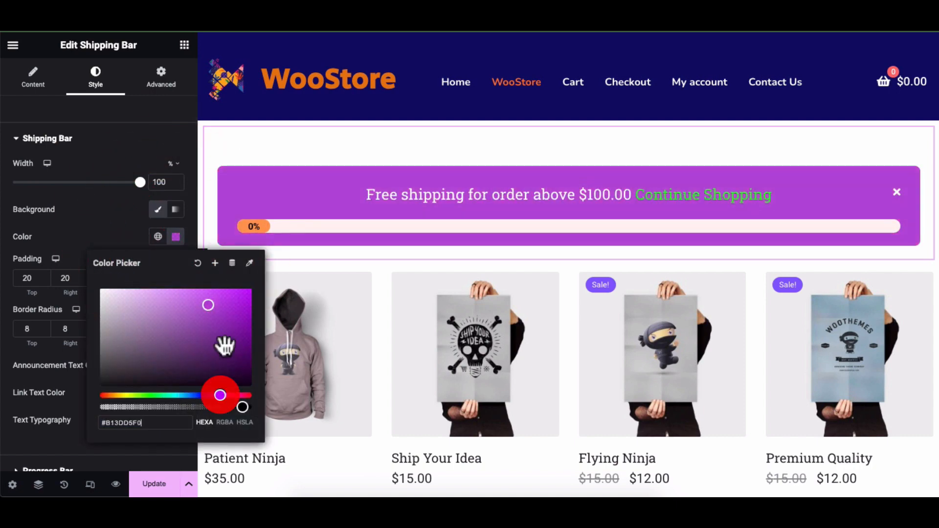
left_click(214, 328)
left_click(223, 394)
left_click(121, 227)
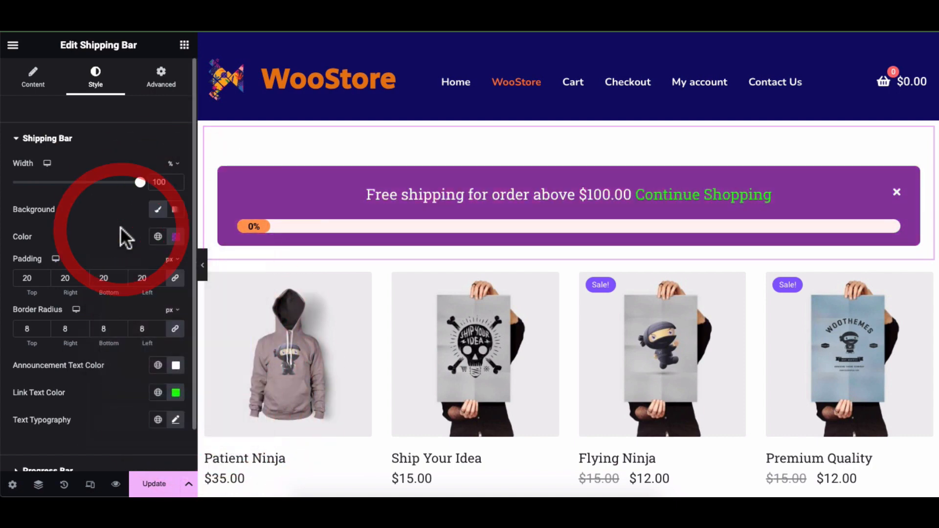
- Try larger and smaller padding for the shipping bar and set it to 15 px on all sides
left_click(156, 275)
left_click(158, 275)
left_click(158, 275)
left_click(160, 284)
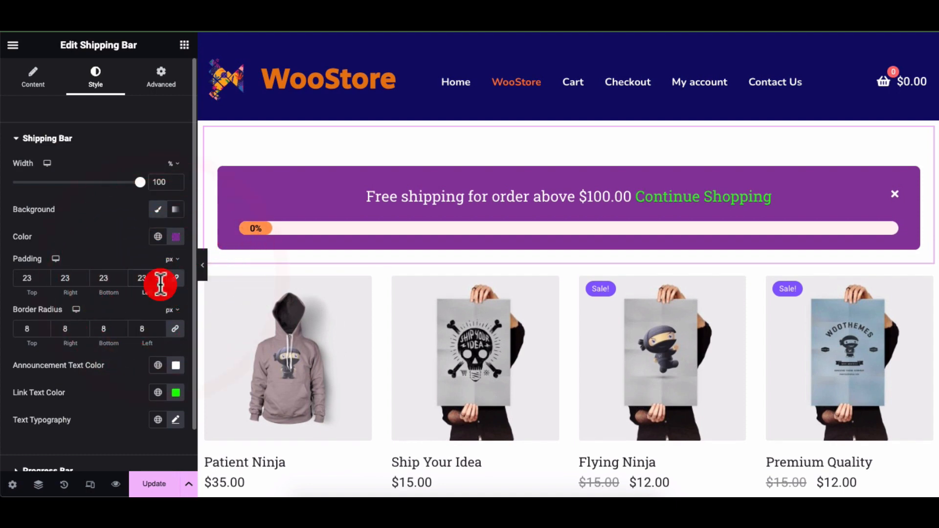
left_click(160, 284)
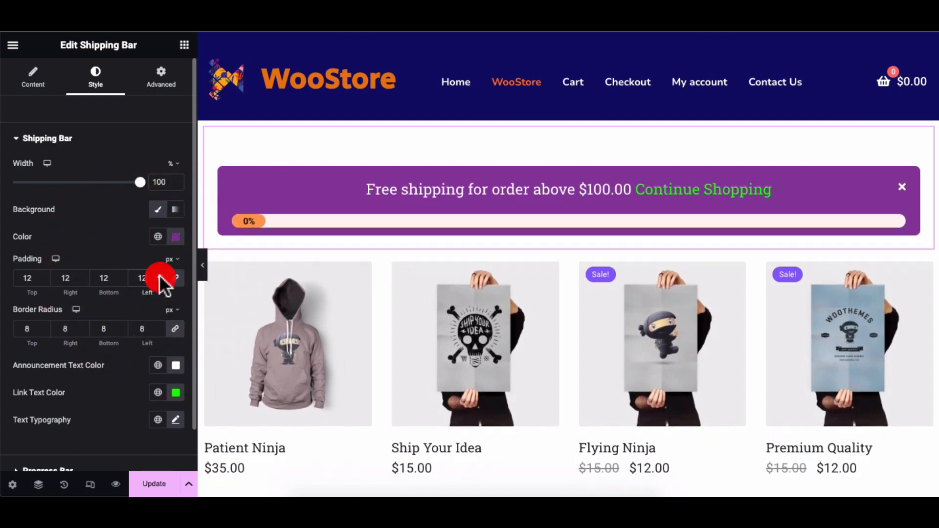
left_click(159, 275)
- Try a smaller border radius on the shipping bar and set all corners to 24 px
left_click(158, 330)
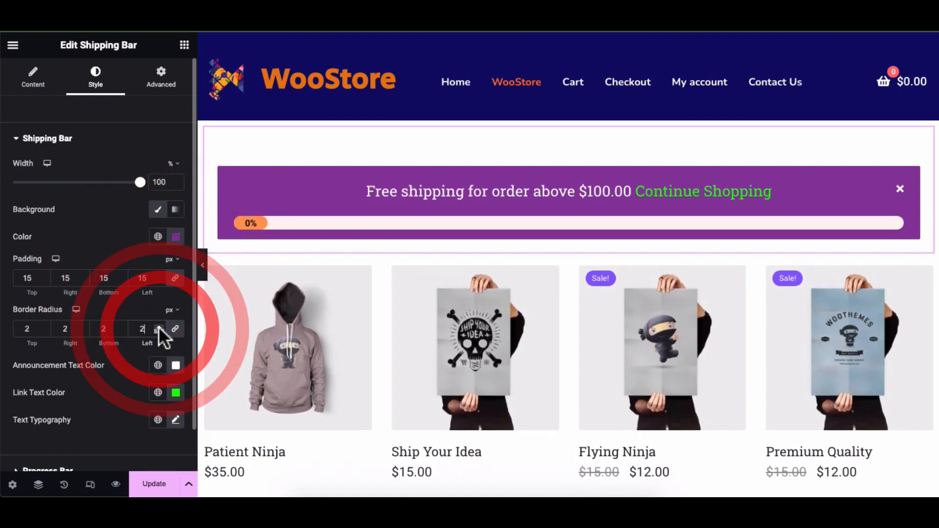
left_click(158, 330)
left_click(158, 325)
left_click(158, 325)
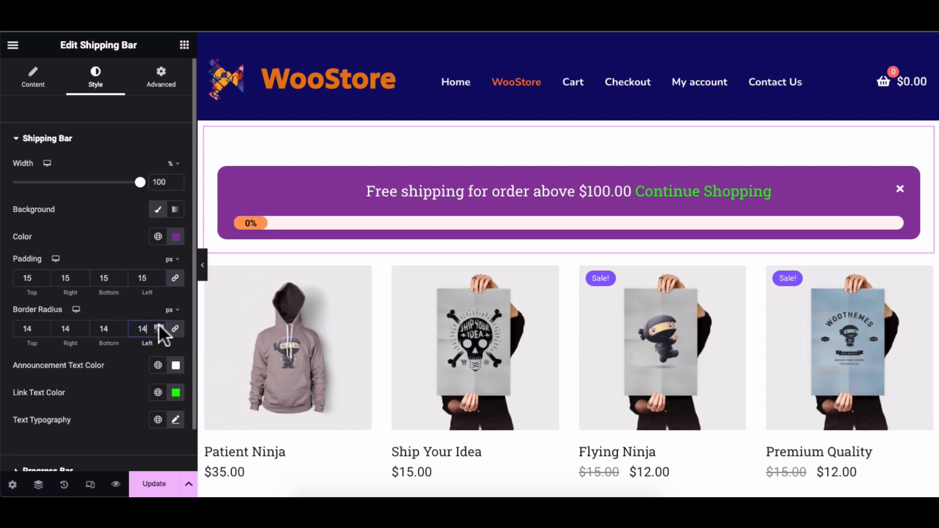
- Try other colors for the announcement text and return it to white
scroll(144, 337, "down", 1)
left_click(175, 357)
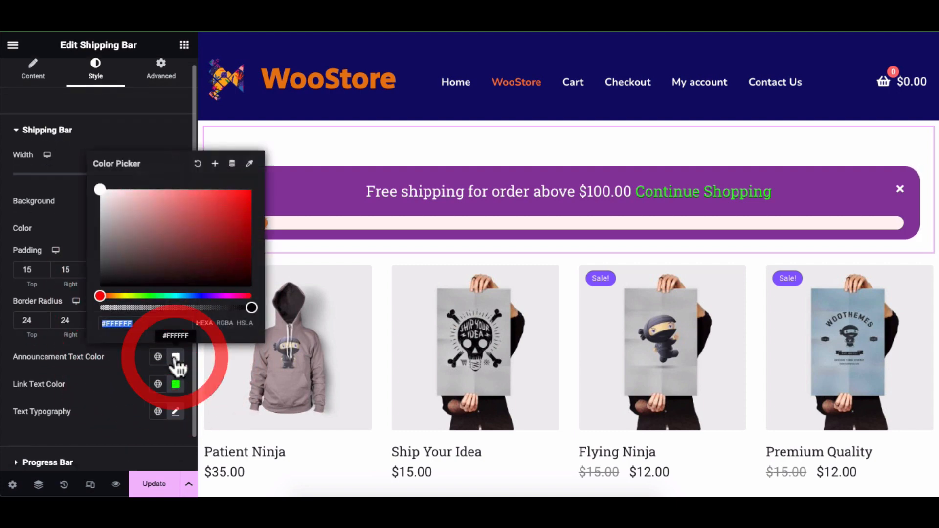
left_click_drag(178, 266, 95, 188)
left_click(109, 360)
- Try other link text colors and set the link text to bright green #1DFD02
left_click(176, 384)
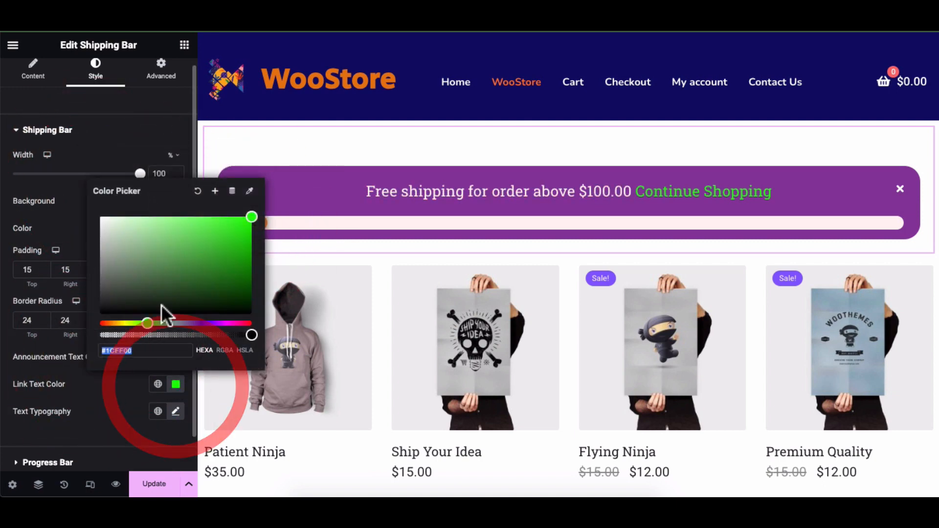
left_click_drag(163, 314, 231, 308)
left_click_drag(235, 260, 250, 215)
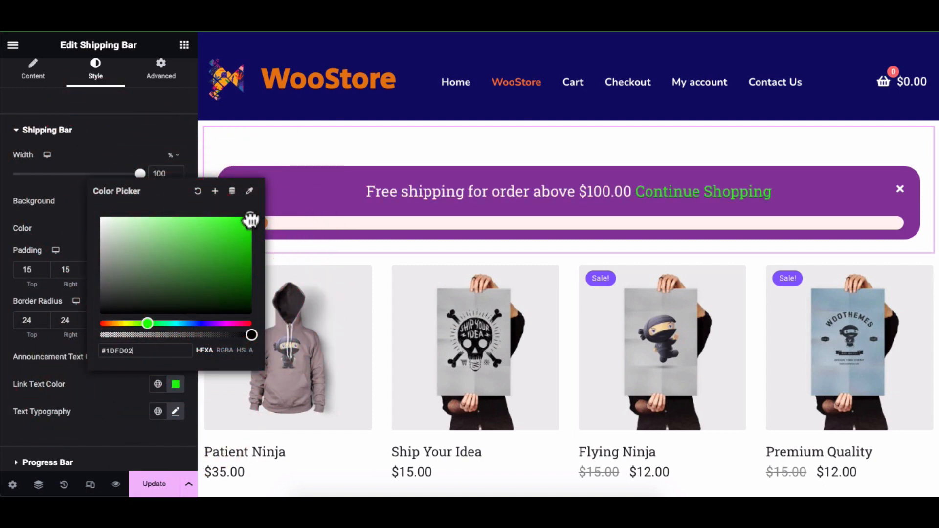
- Set the link text color to yellow-green #D1FF07 and examine the shipping bar's text typography settings
left_click_drag(216, 323, 130, 323)
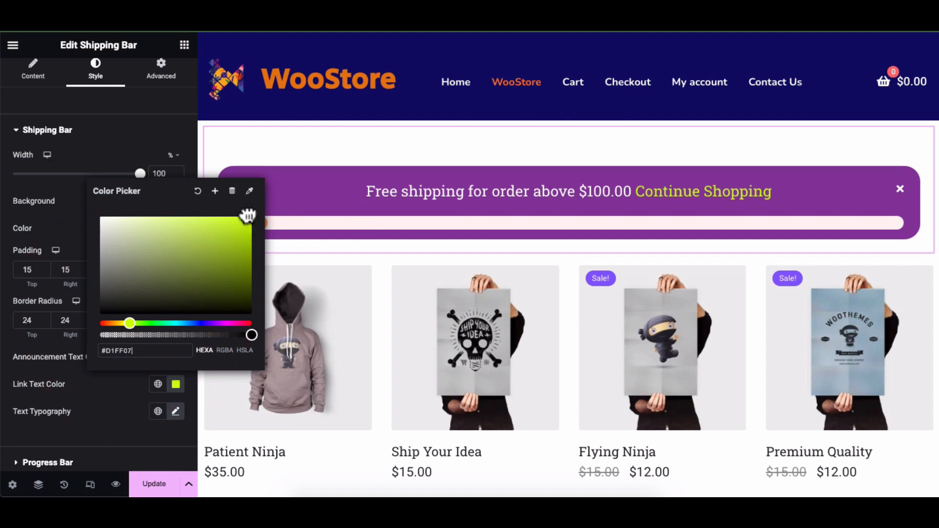
left_click(98, 379)
left_click(174, 420)
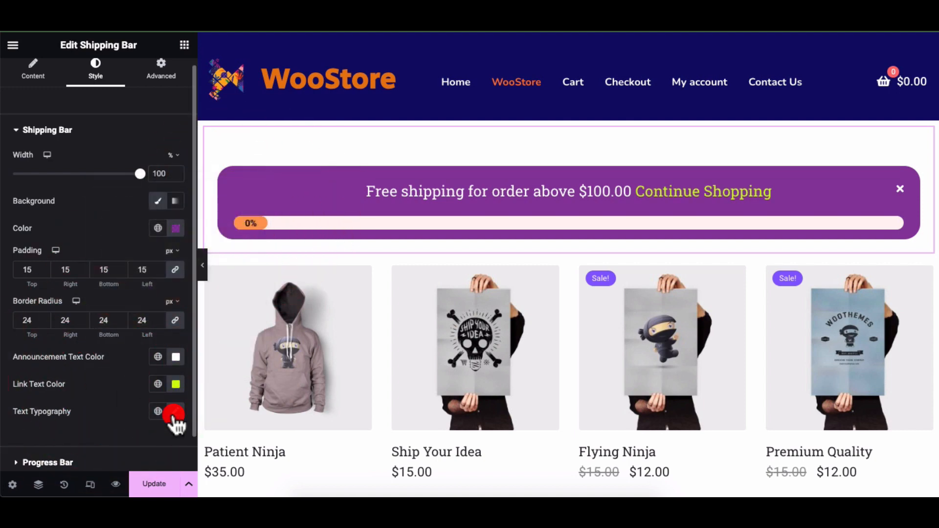
scroll(175, 421, "down", 2)
scroll(174, 390, "down", 3)
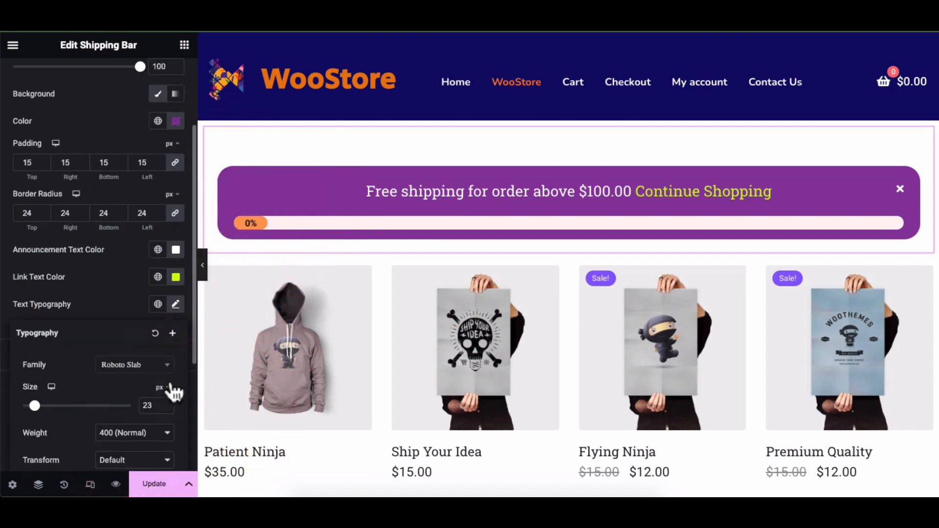
scroll(173, 386, "up", 4)
scroll(171, 380, "up", 1)
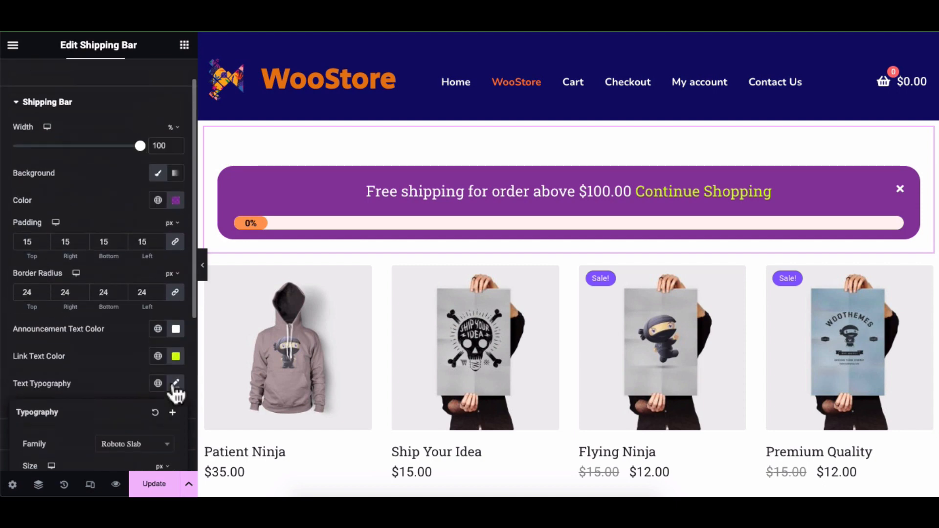
left_click(139, 380)
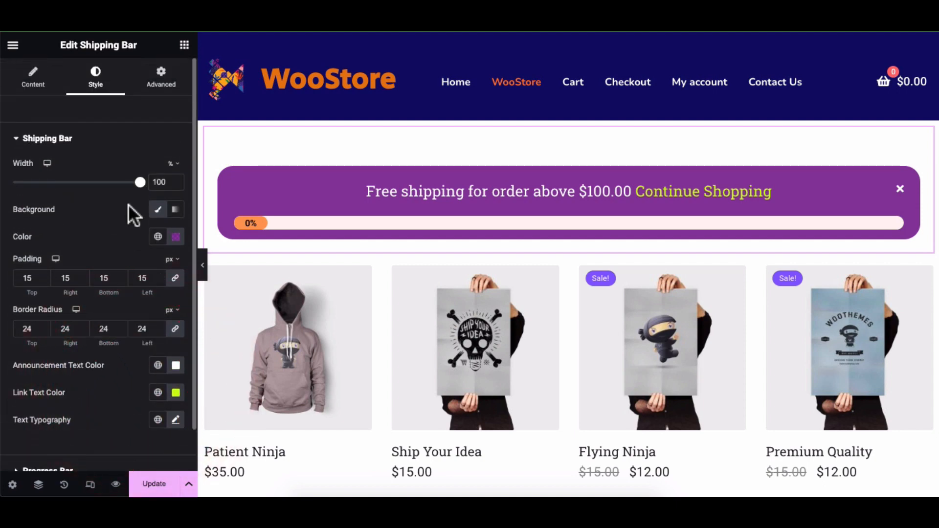
- Try a radial gradient background for the shipping bar at Center Left and Top Center, return to the classic background and collapse the Shipping Bar settings
left_click(175, 209)
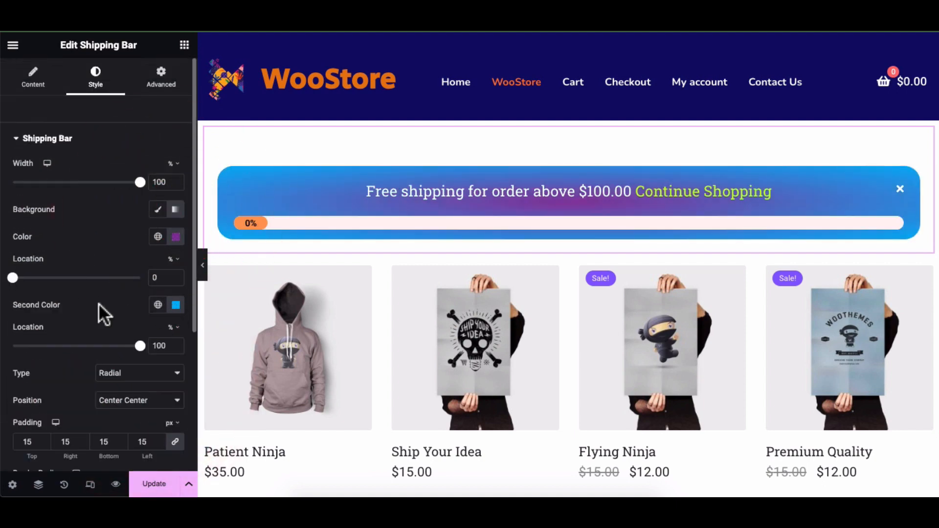
scroll(177, 313, "down", 3)
left_click(156, 289)
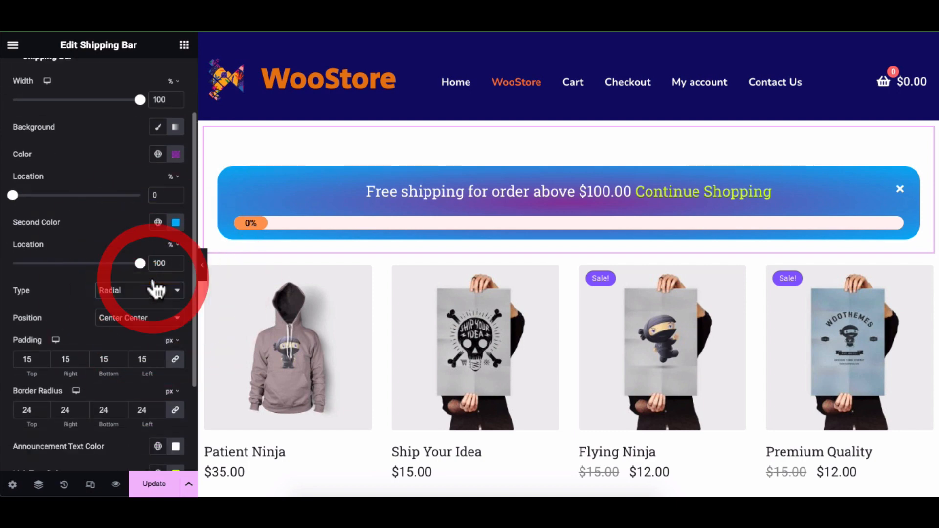
left_click(137, 300)
left_click(136, 318)
left_click(139, 329)
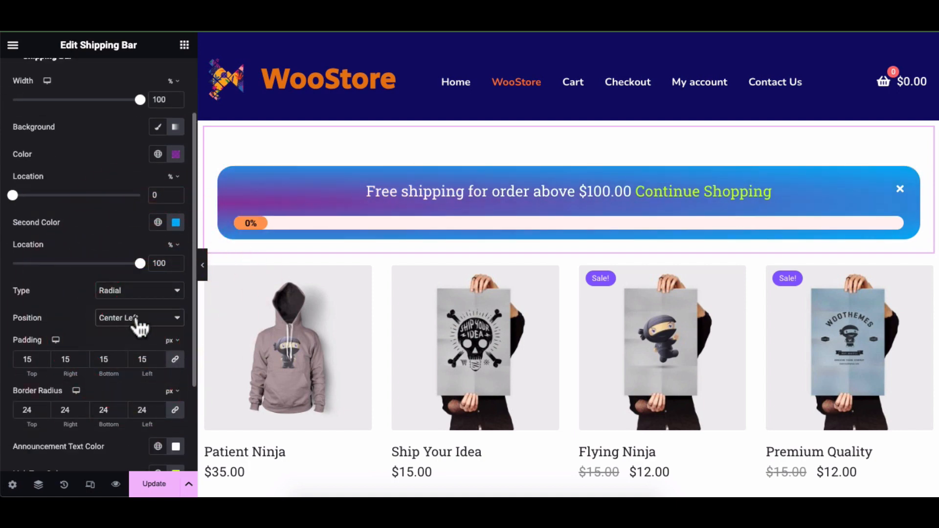
left_click(139, 328)
left_click(134, 327)
scroll(134, 327, "down", 3)
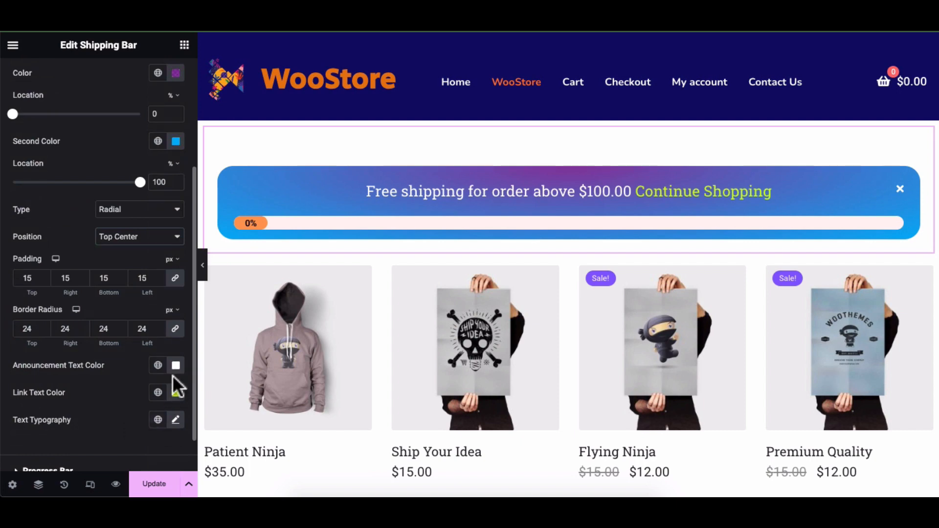
scroll(172, 293, "up", 5)
left_click(156, 210)
left_click(157, 146)
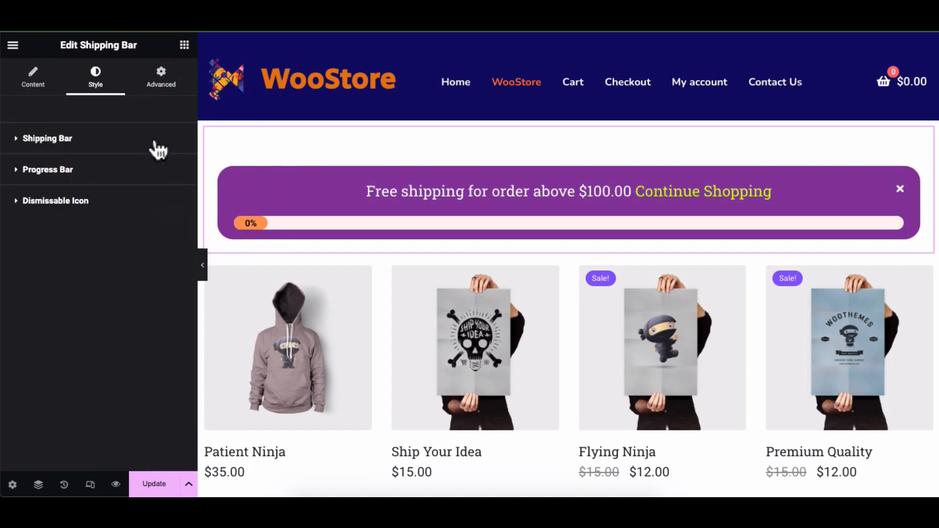
- Try the light color #F1E6E6 for the progress bar's text and return it to black #000000
left_click(97, 171)
left_click(175, 199)
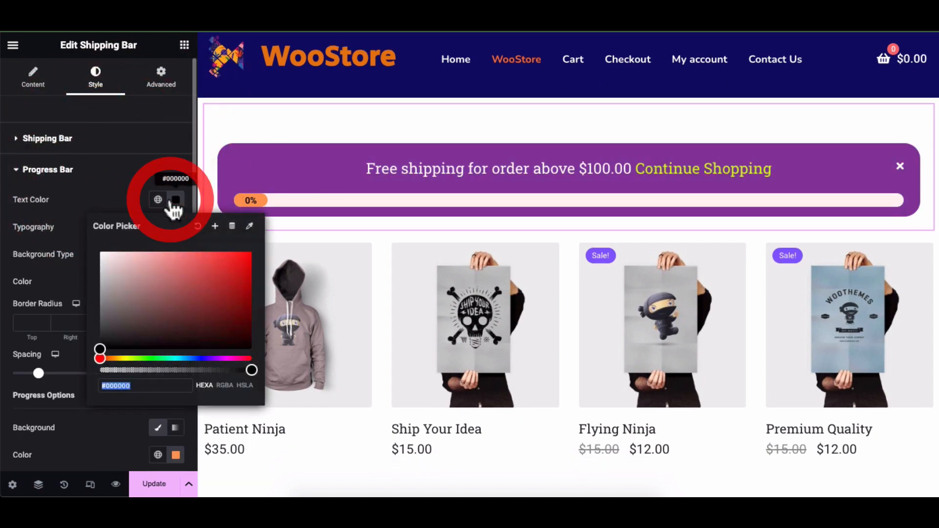
left_click(106, 257)
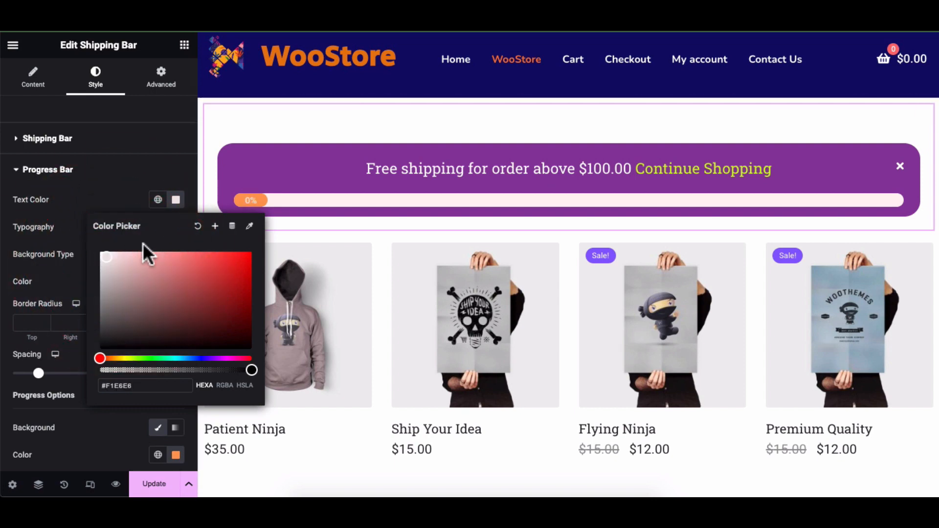
left_click(160, 271)
left_click(193, 272)
left_click(248, 348)
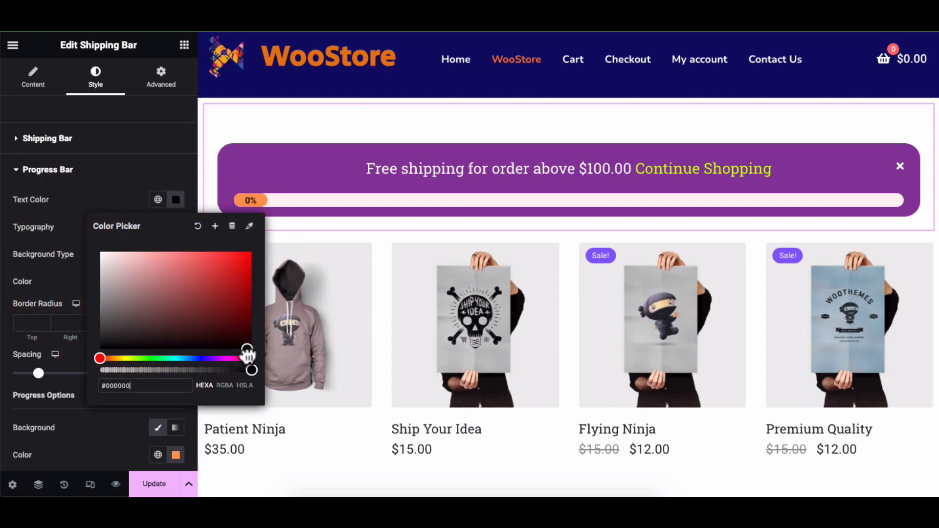
left_click(118, 192)
- Examine the typography options for the progress bar's text
left_click(176, 227)
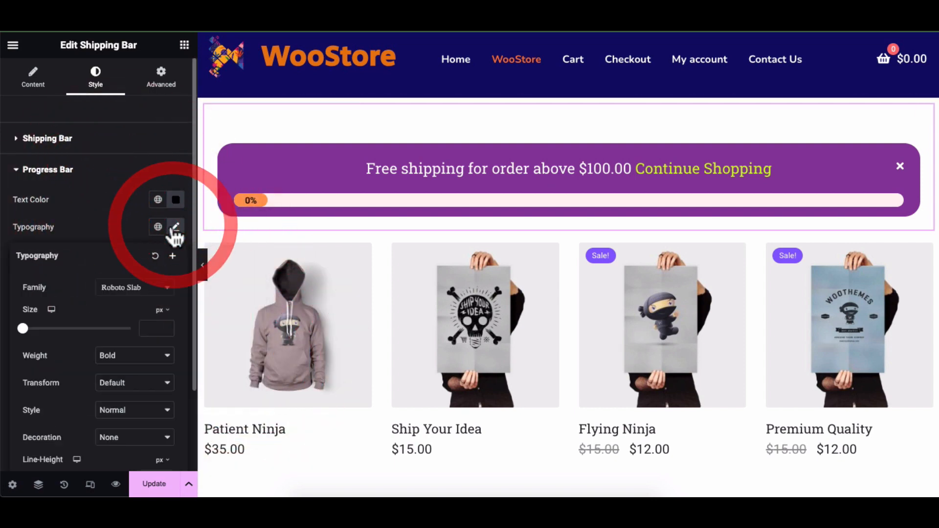
scroll(142, 337, "down", 3)
scroll(142, 328, "up", 3)
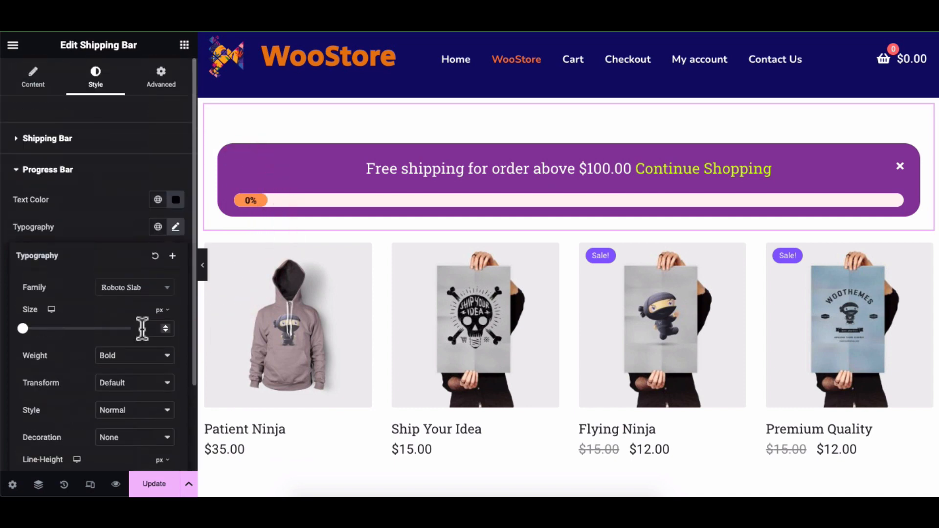
left_click(118, 228)
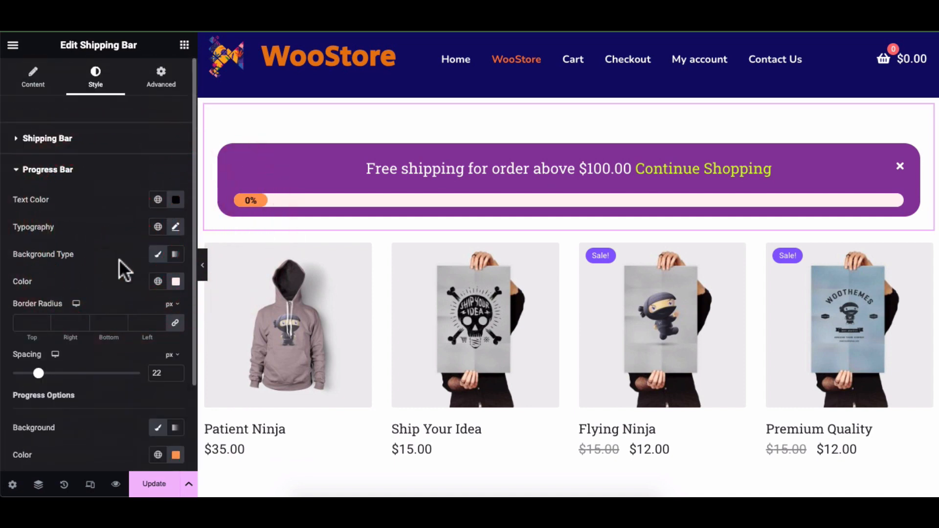
- Try no background type and a gradient for the progress bar, and return it to the classic background
left_click(158, 256)
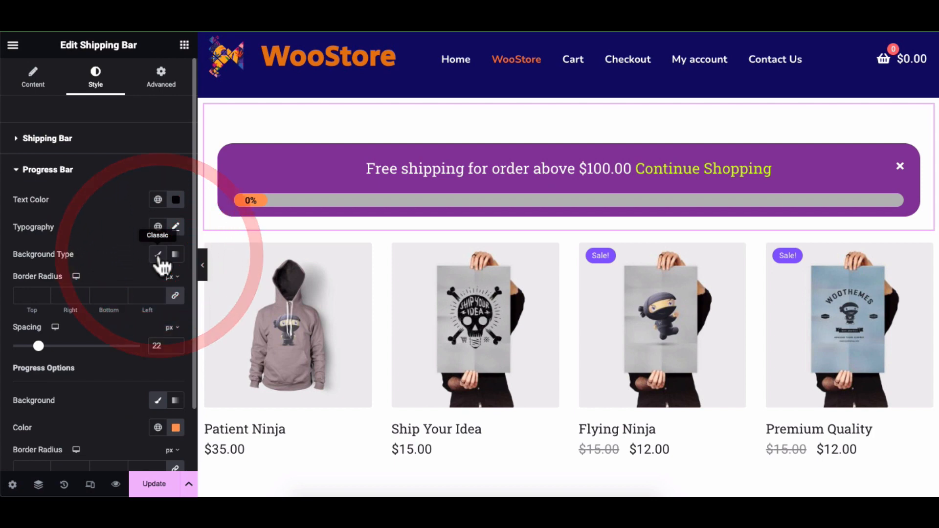
left_click(158, 256)
left_click(176, 263)
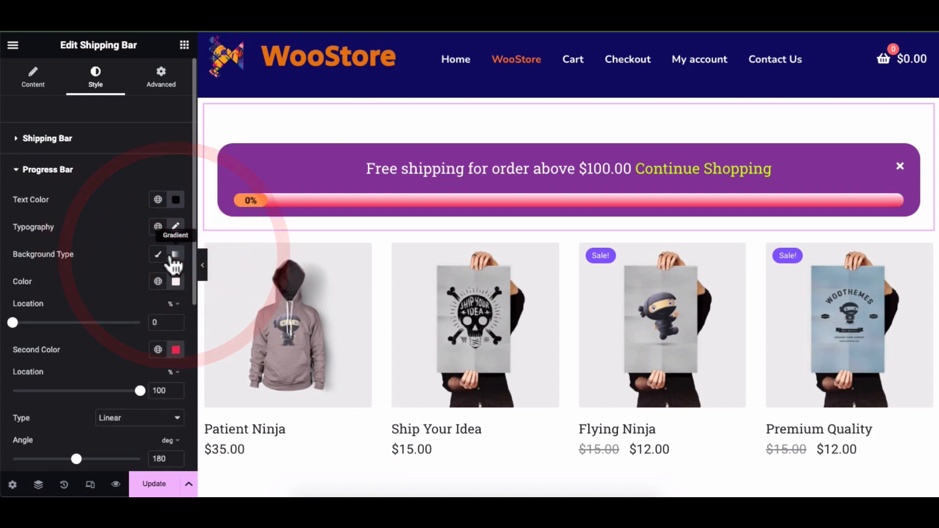
left_click(161, 259)
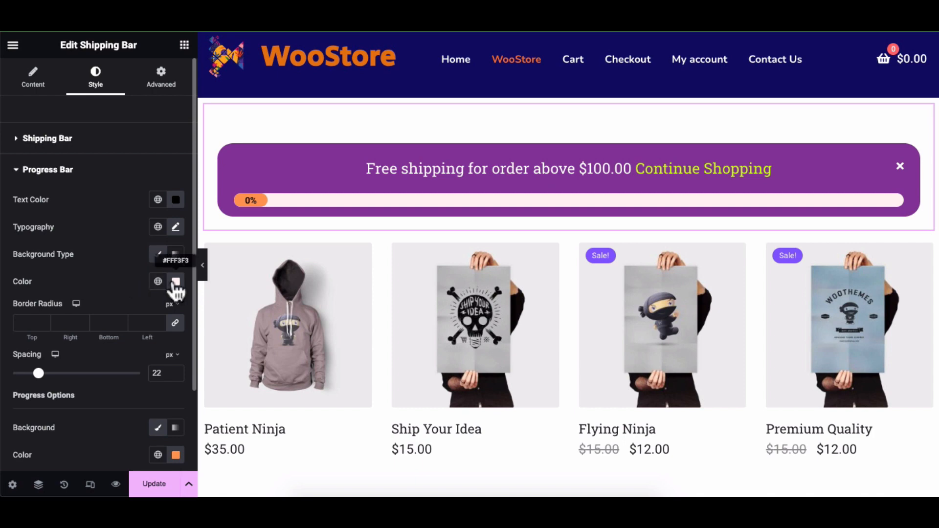
- Set the progress bar's background color to white and its spacing to 3 px
left_click(176, 283)
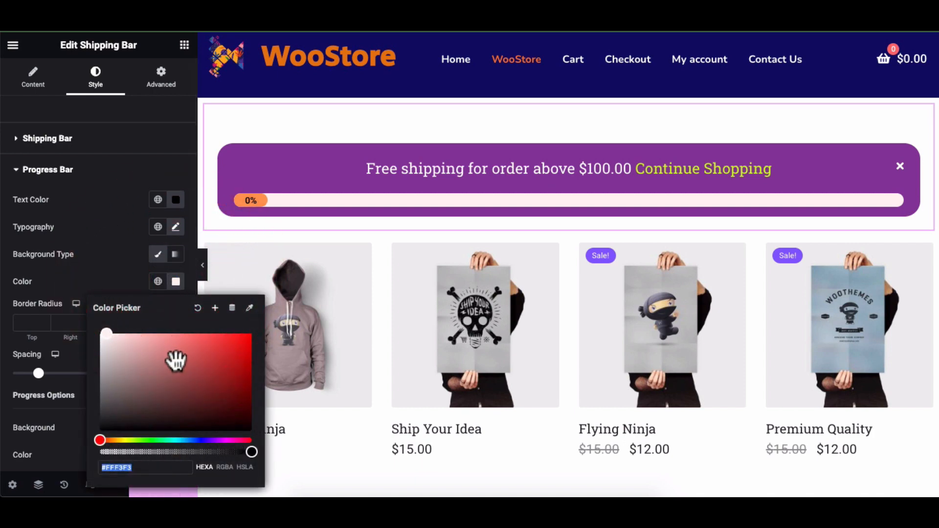
mouse_move(176, 358)
left_mouse_down()
mouse_move(209, 365)
mouse_move(229, 410)
mouse_move(214, 361)
mouse_move(99, 331)
left_mouse_up()
left_click(119, 271)
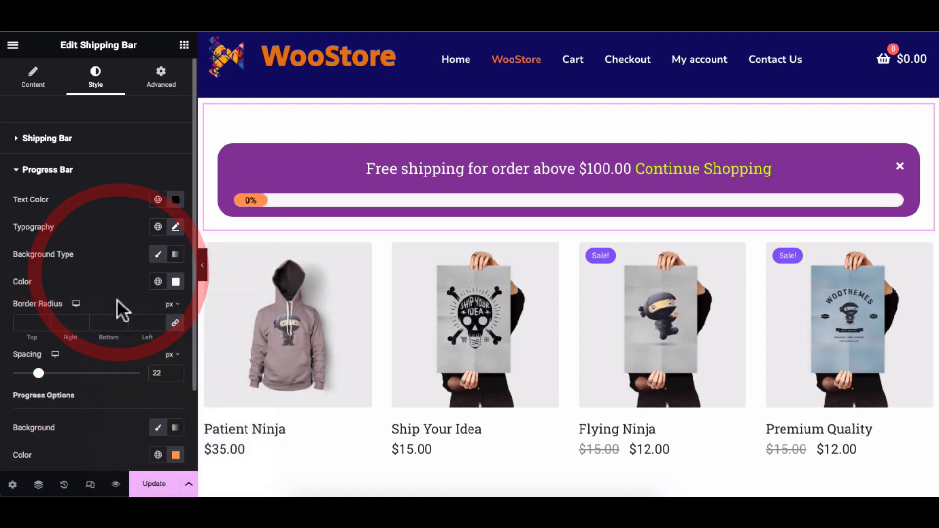
left_click(148, 324)
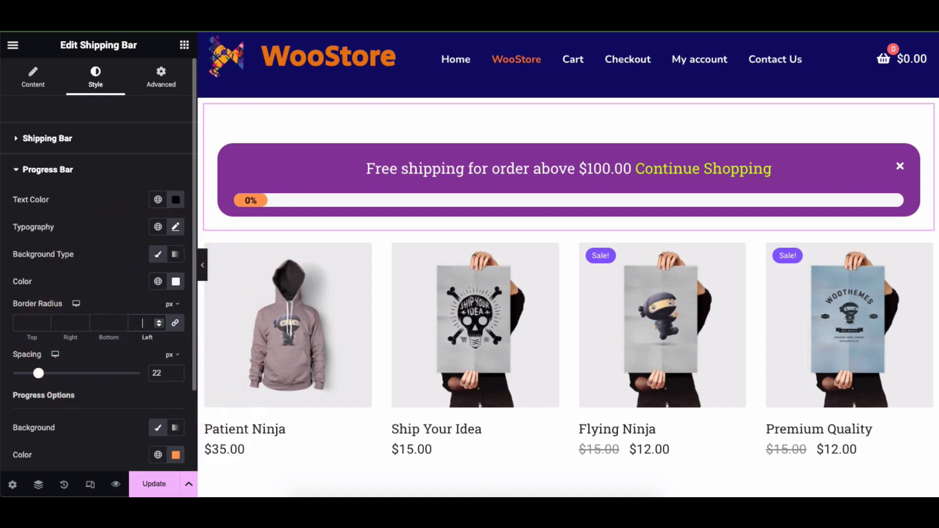
mouse_move(40, 375)
left_mouse_down()
mouse_move(52, 376)
mouse_move(10, 375)
mouse_move(37, 372)
left_mouse_up()
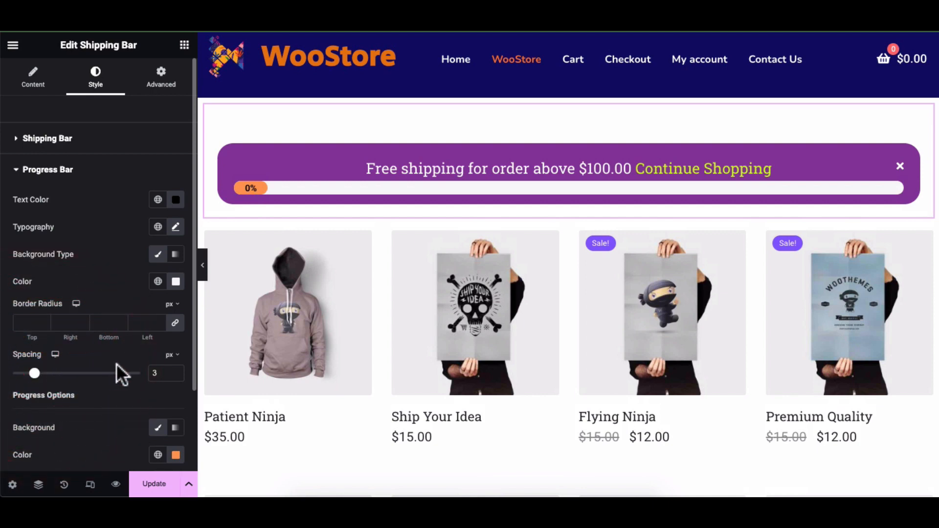
- Try a gradient background under the progress options and return it to classic
scroll(116, 363, "down", 2)
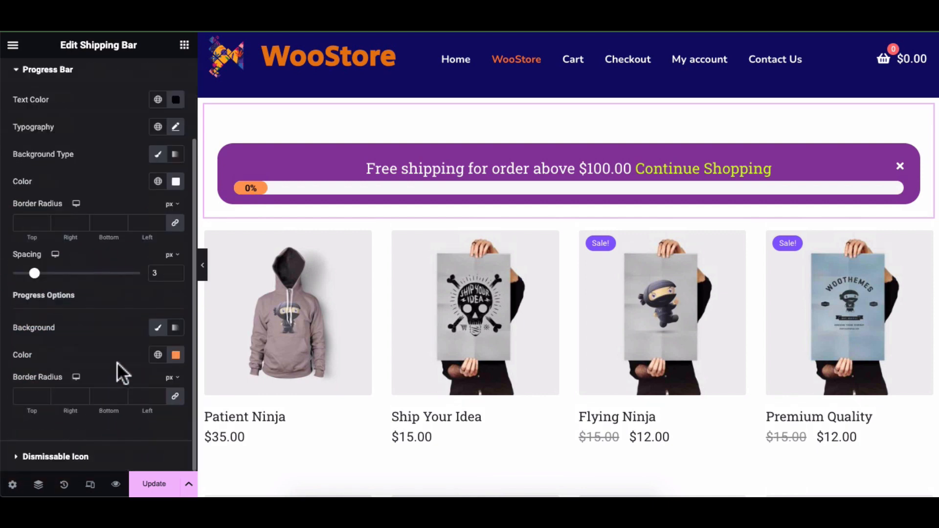
left_click(175, 328)
left_click(174, 327)
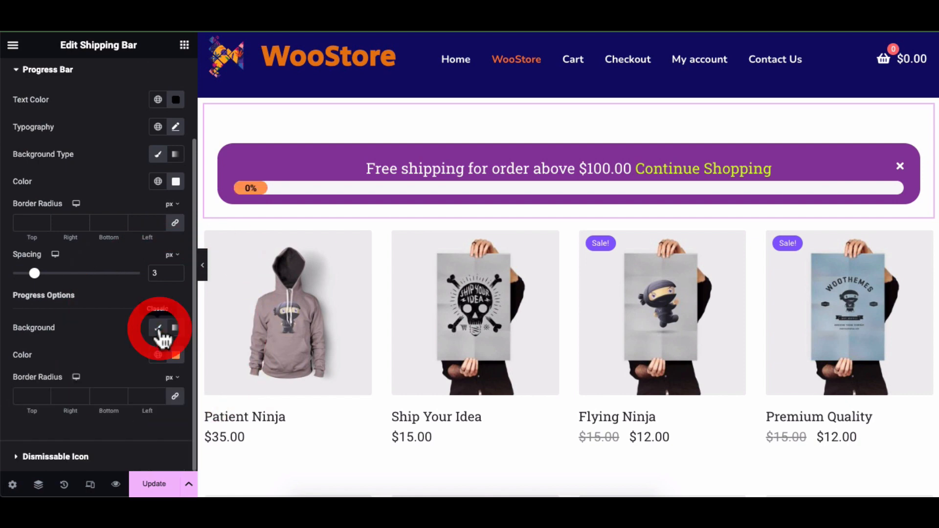
- Try brown tones such as #C7A392 for the progress fill, clear its custom color, and make the progress bar's text white
left_click(176, 356)
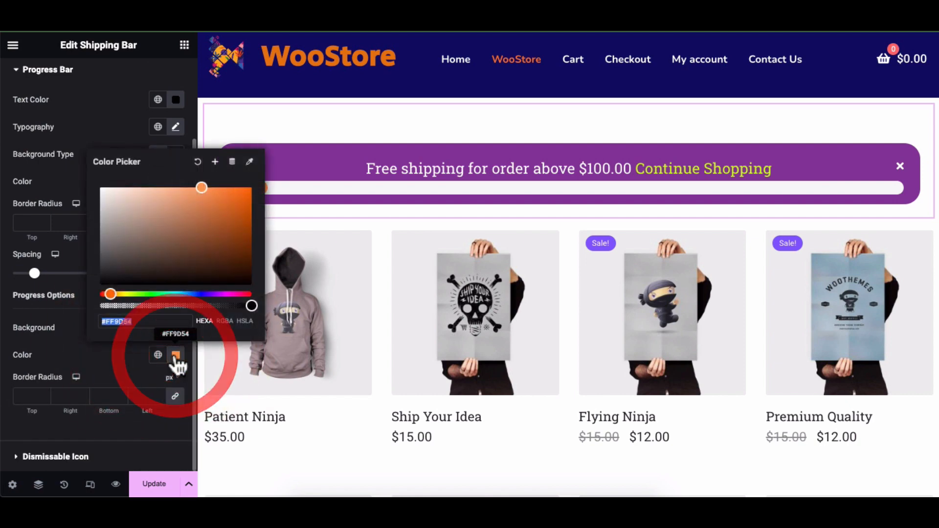
left_click(184, 244)
scroll(300, 256, "down", 3)
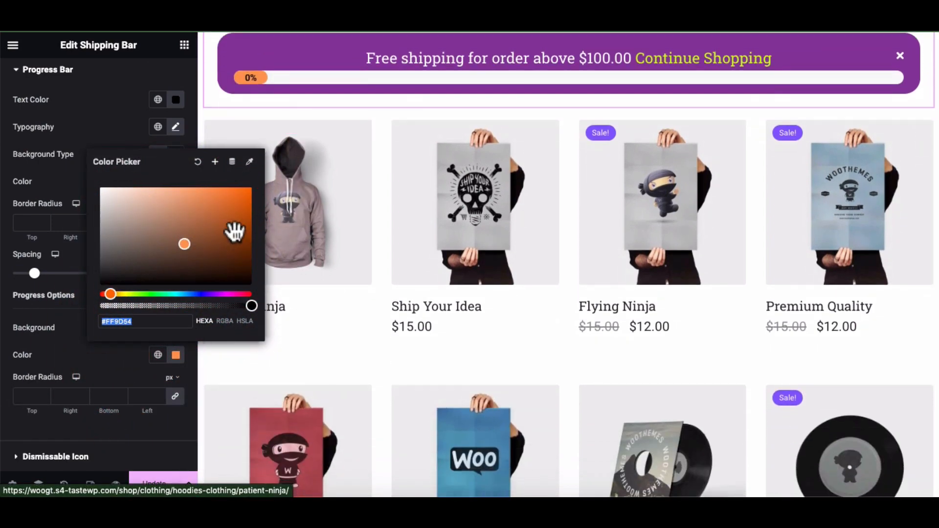
left_click(199, 208)
left_click(138, 219)
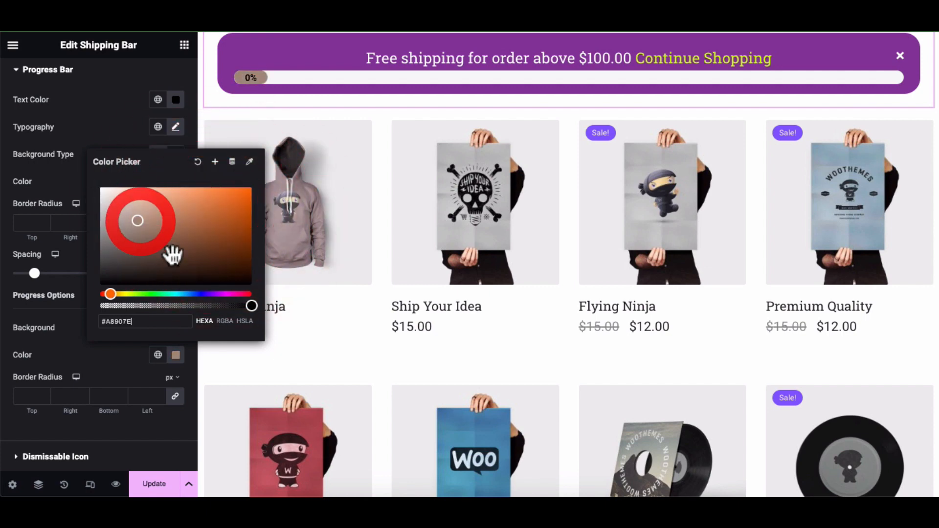
left_click(204, 294)
left_click(105, 294)
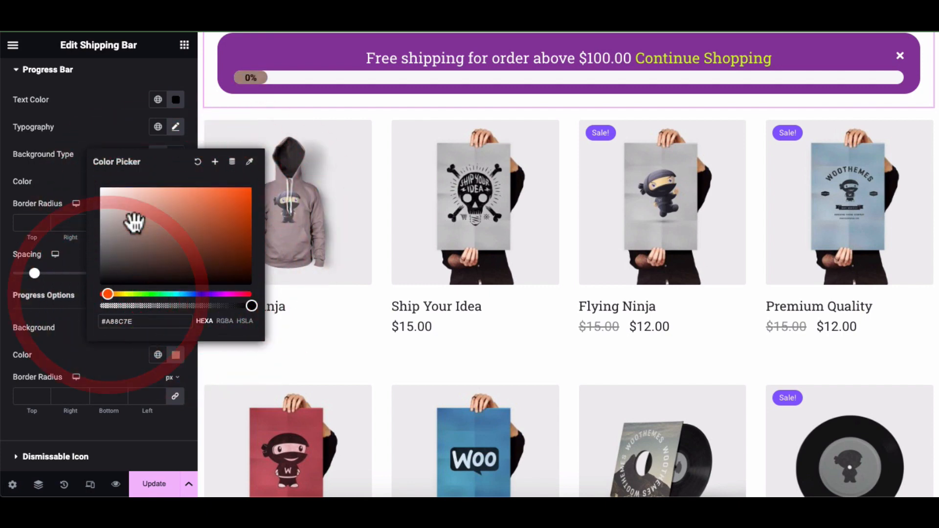
left_click_drag(132, 220, 167, 209)
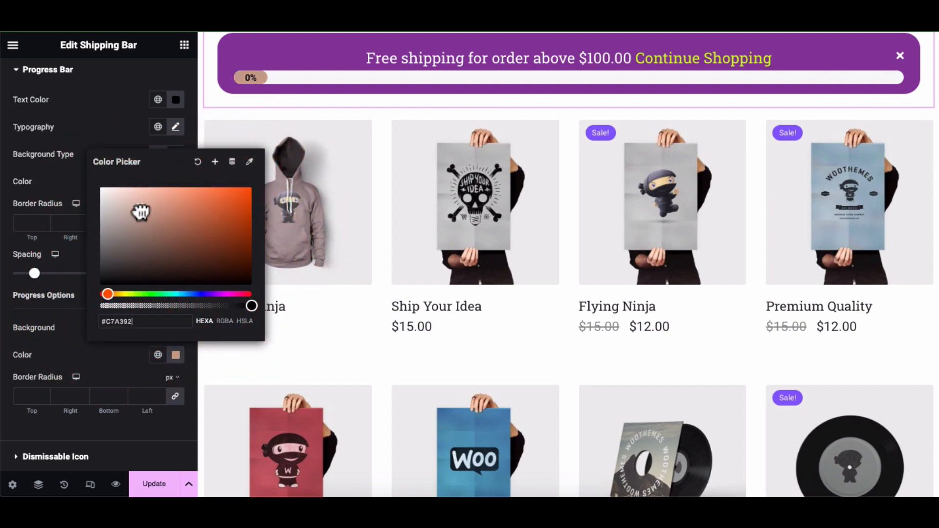
left_click(197, 165)
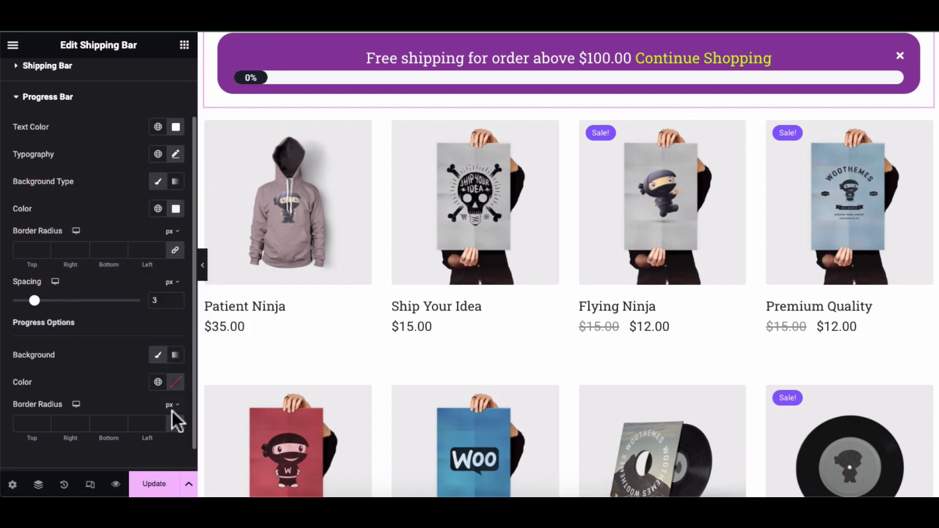
- Try a 3 px border radius on the progress fill, set all corners to 15 px, and collapse the Progress Bar settings
left_click(149, 398)
left_click(157, 397)
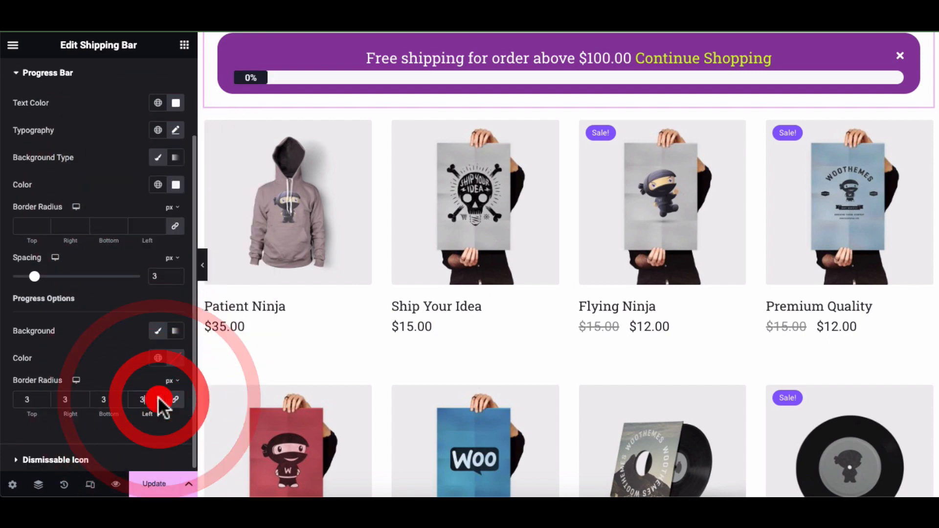
type("15")
left_click(157, 397)
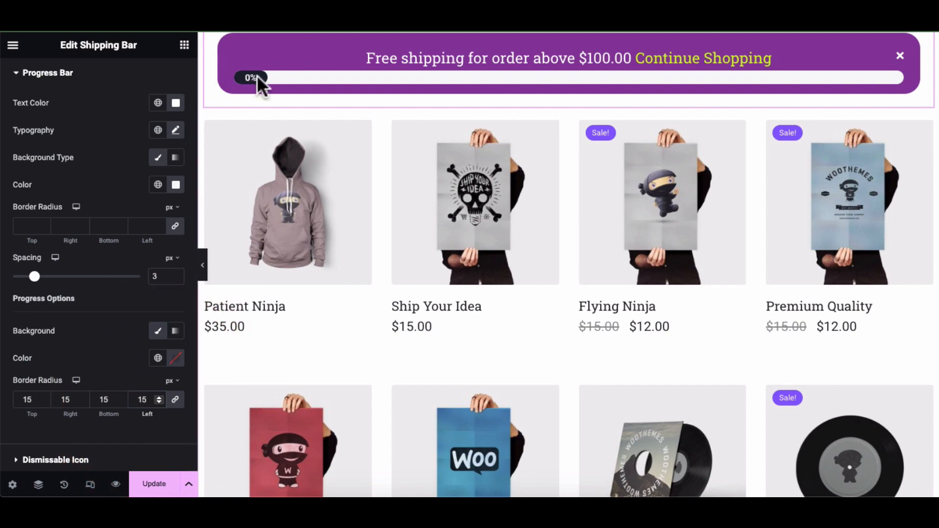
scroll(114, 363, "up", 2)
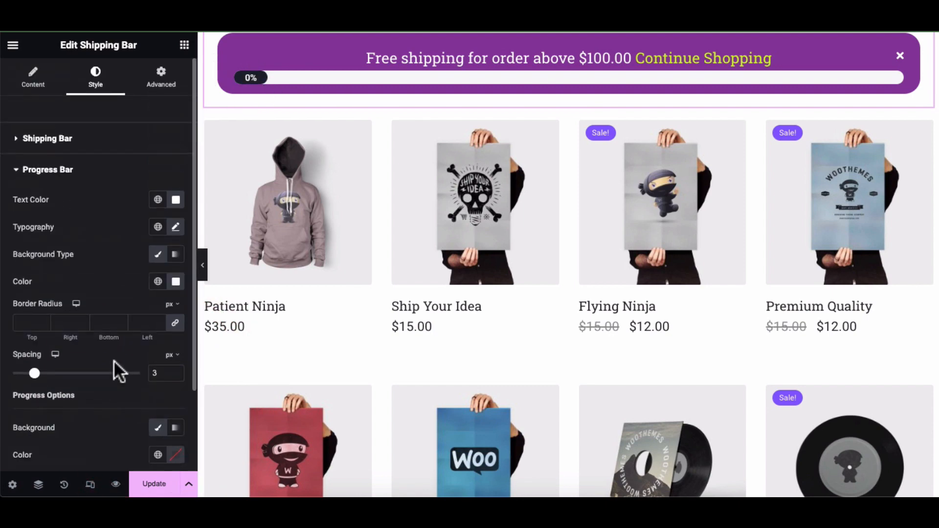
left_click(120, 174)
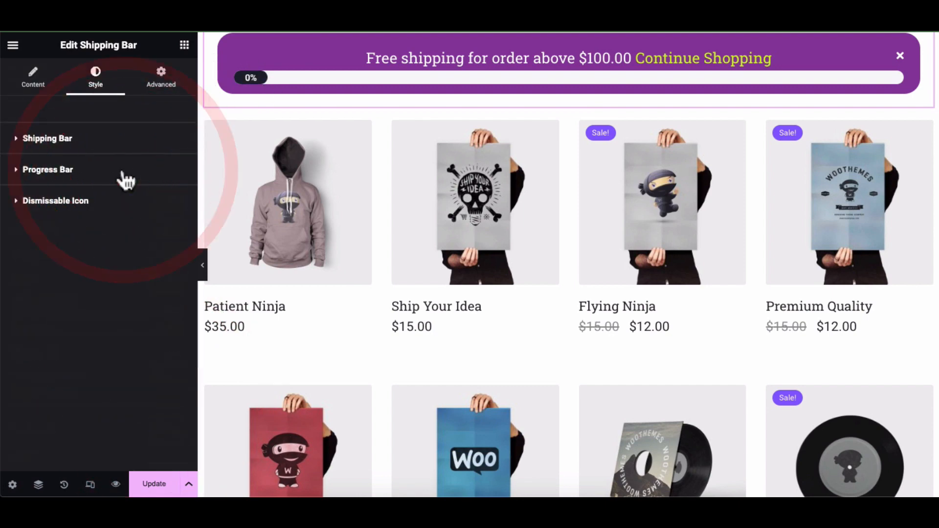
- Style the shipping bar's dismiss icon with a 23 px size and the color #FFFEFE, and move it slightly higher
left_click(101, 201)
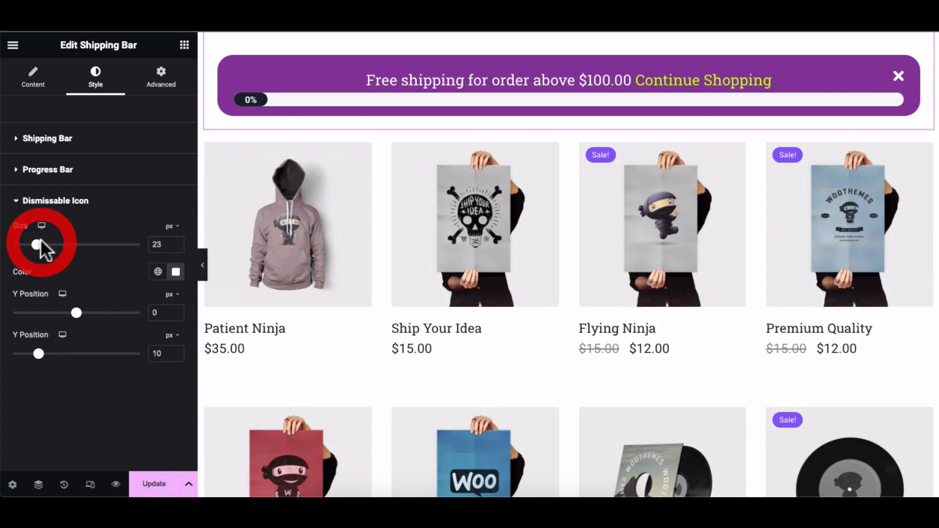
left_click(176, 272)
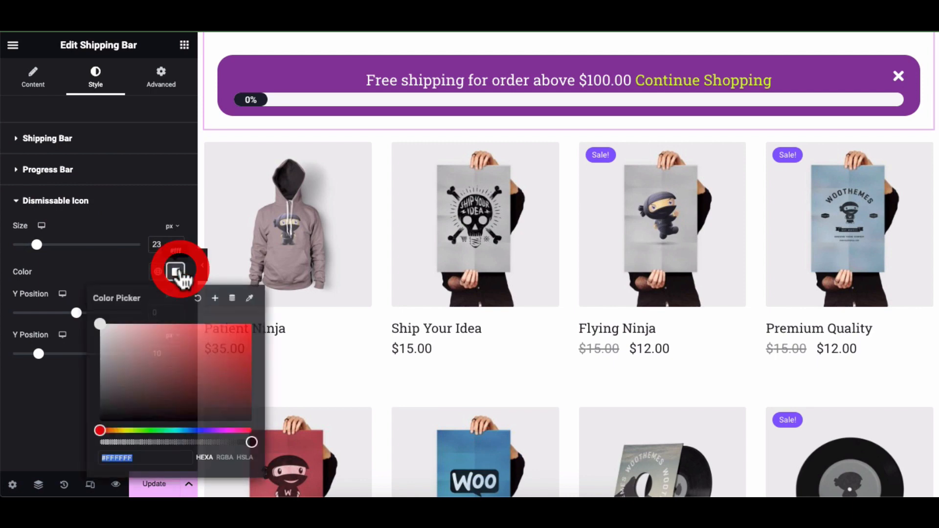
left_click_drag(120, 352, 95, 315)
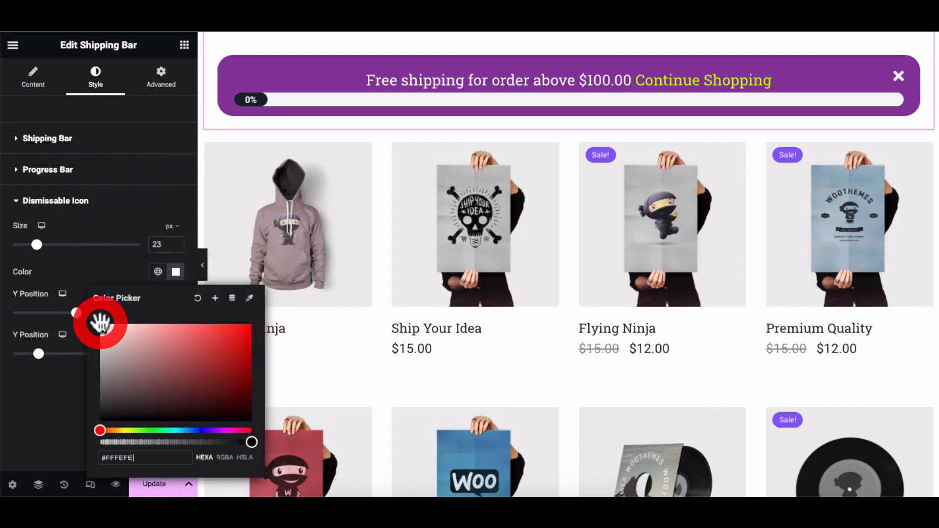
left_click(52, 372)
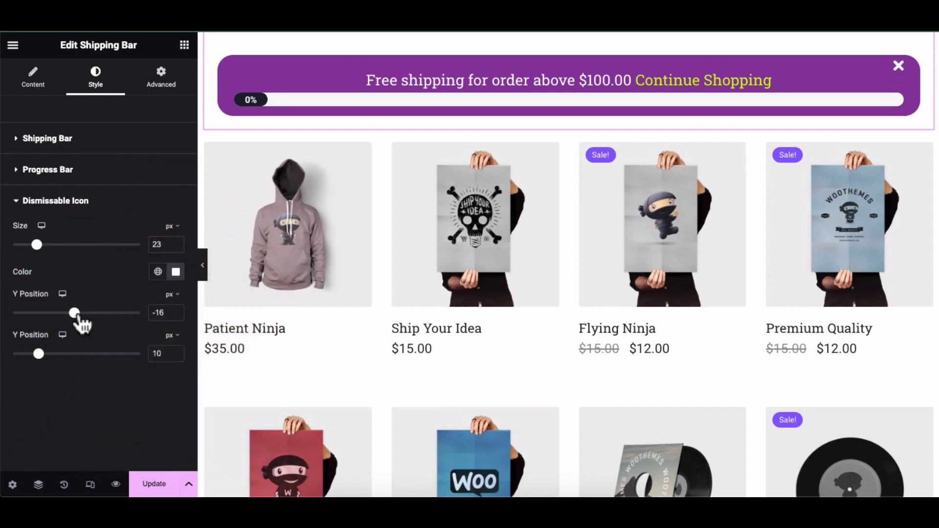
left_click_drag(38, 354, 41, 354)
left_click(32, 207)
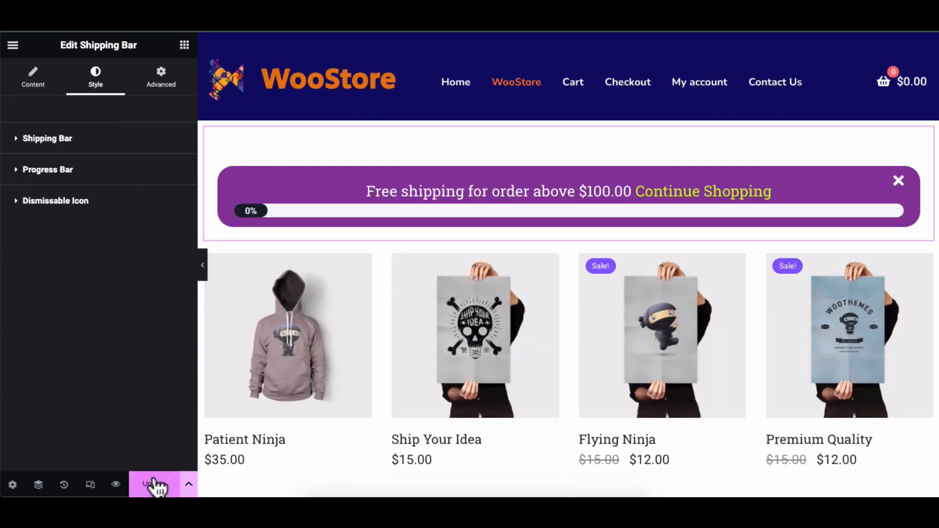
- Preview the store page and add Patient Ninja, Ship Your Idea, Flying Ninja and Premium Quality to the cart
left_click(116, 485)
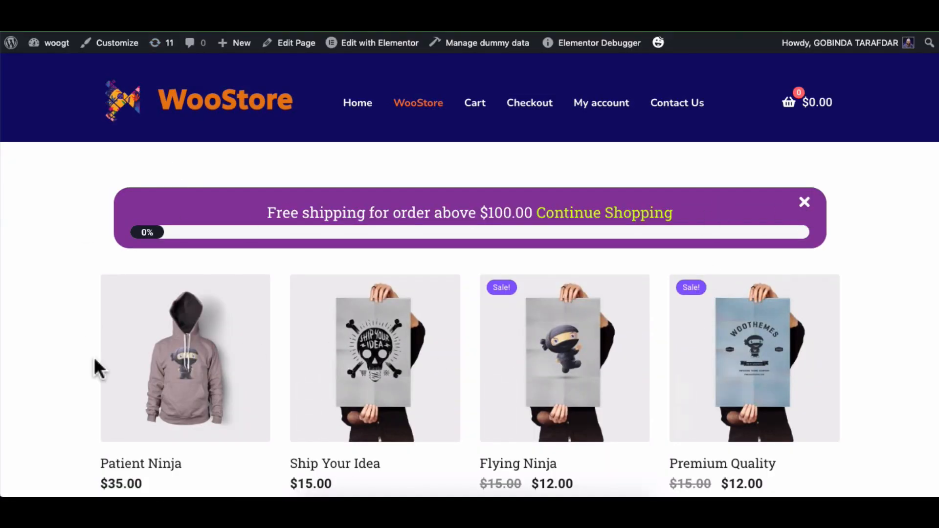
scroll(93, 374, "down", 1)
left_click(121, 397)
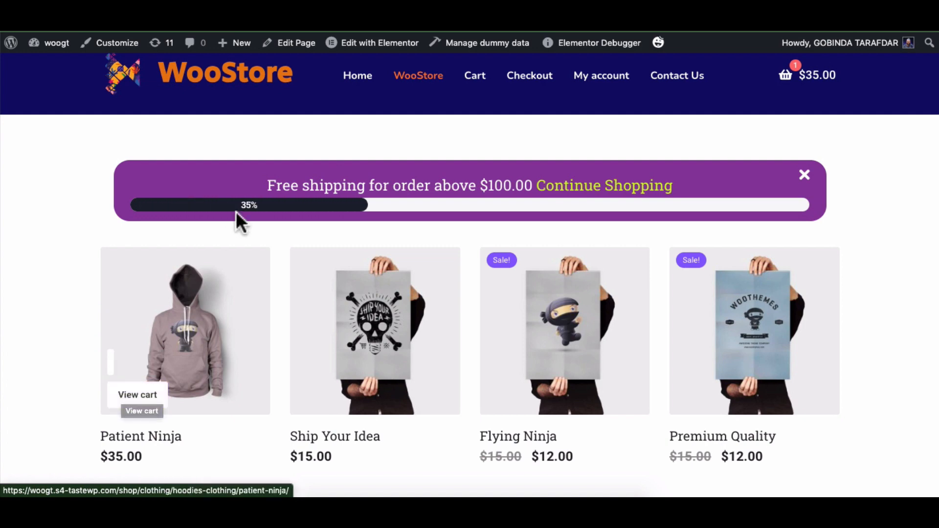
left_click(312, 396)
left_click(502, 395)
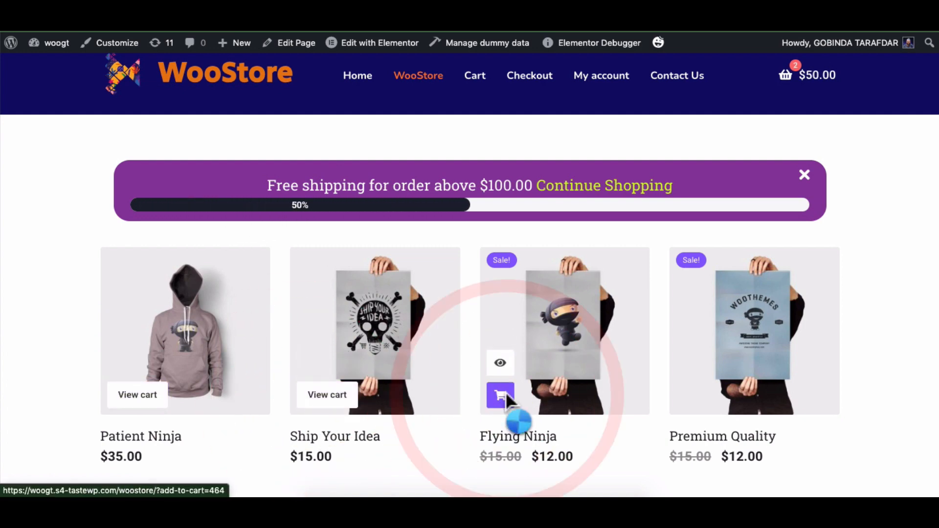
left_click(689, 392)
- Add Woo Ninja and Woo Logo to the cart and check the shipping bar's message and progress
scroll(688, 392, "down", 5)
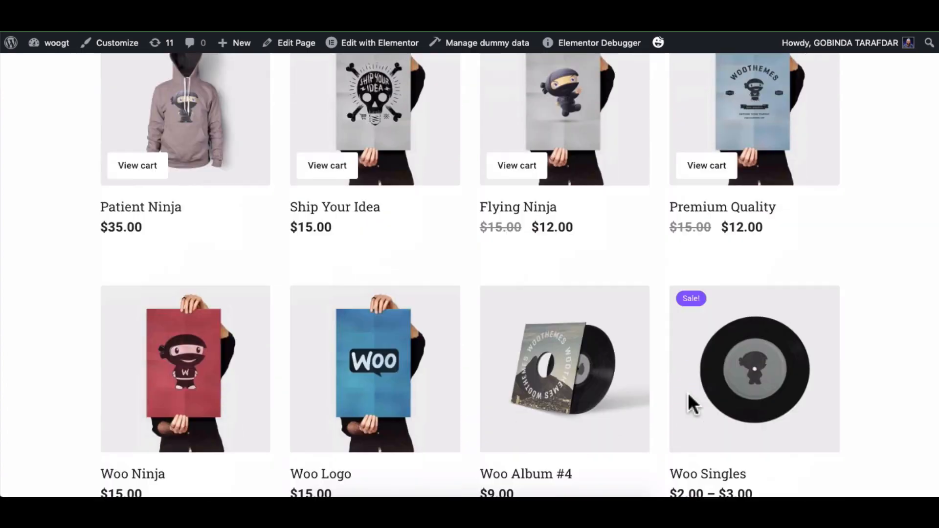
scroll(688, 392, "down", 1)
left_click(128, 405)
scroll(265, 386, "up", 2)
scroll(265, 386, "down", 3)
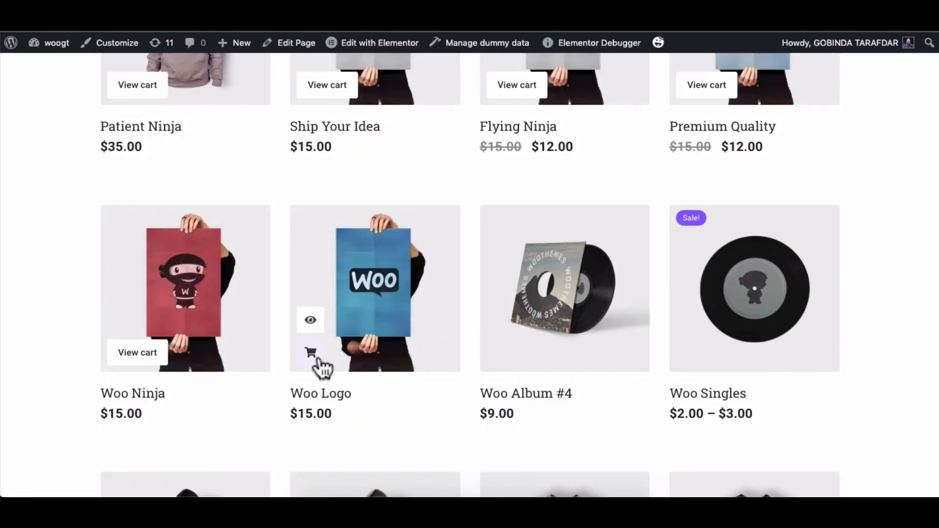
left_click(315, 360)
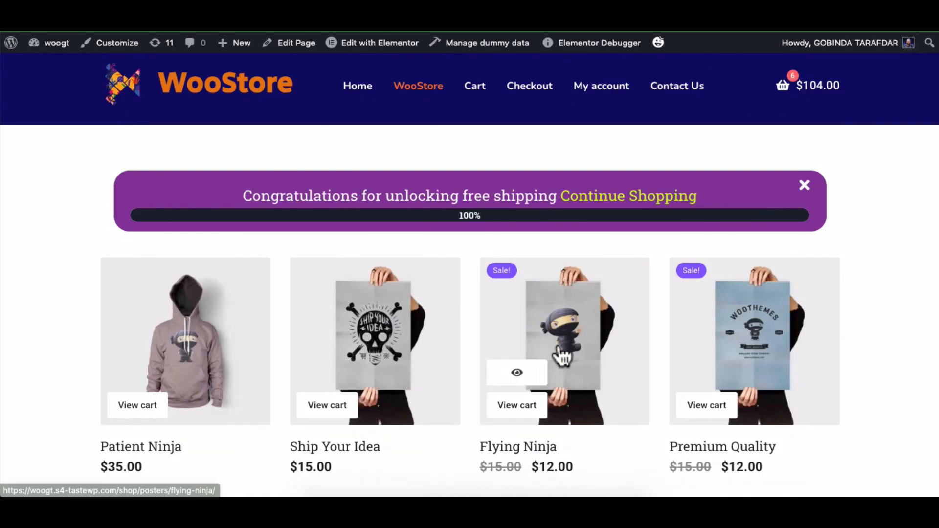
scroll(563, 357, "down", 2)
scroll(562, 354, "up", 2)
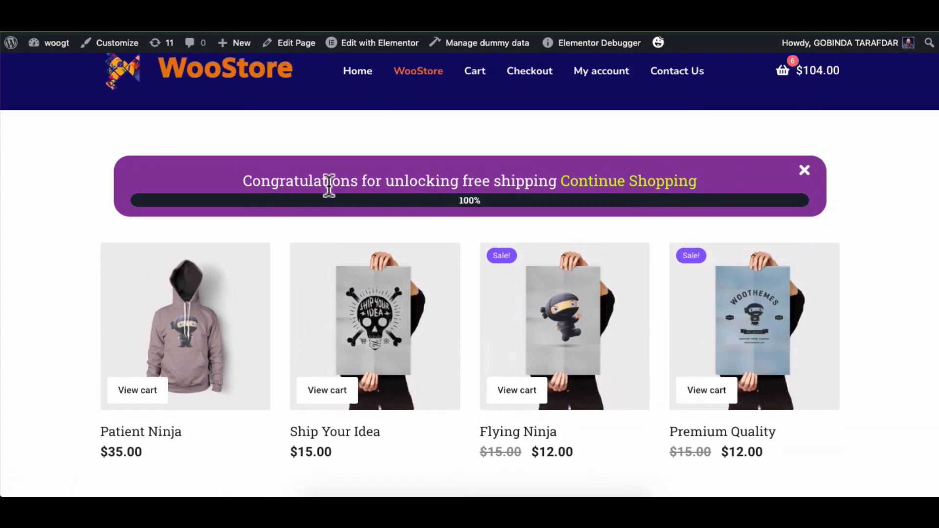